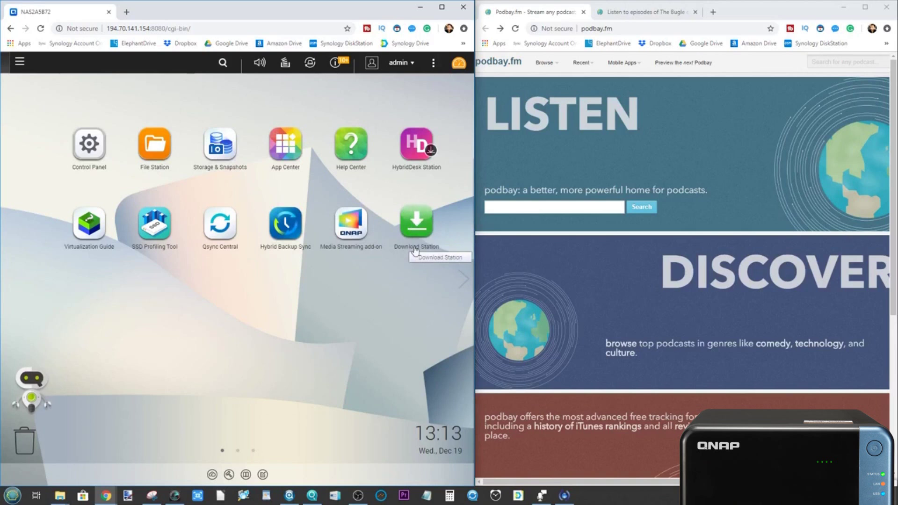
# Step: Check App Center's Download category for Download Station, then launch Download Station
pyautogui.click(283, 154)
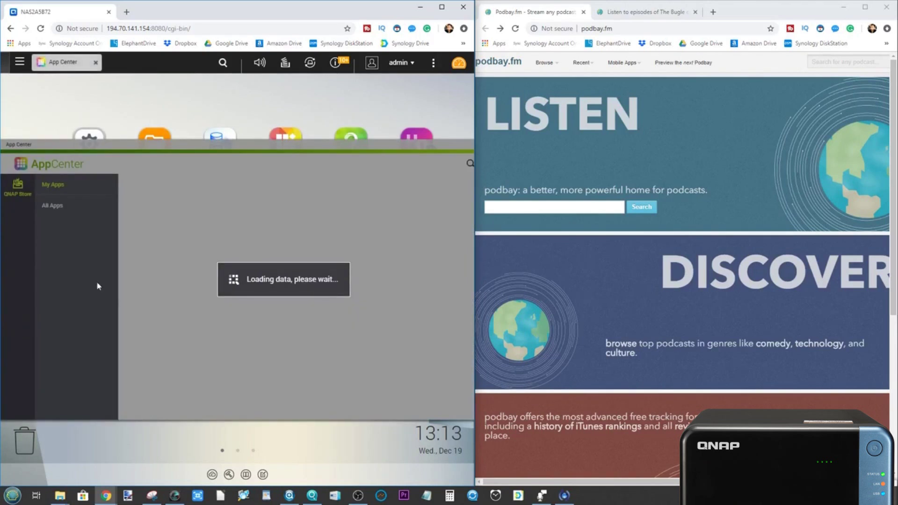
pyautogui.click(66, 346)
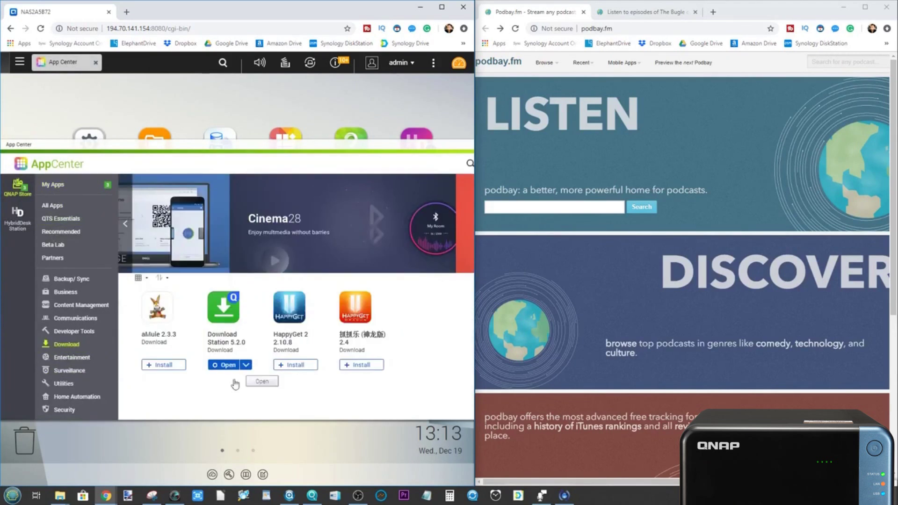
pyautogui.doubleClick(426, 144)
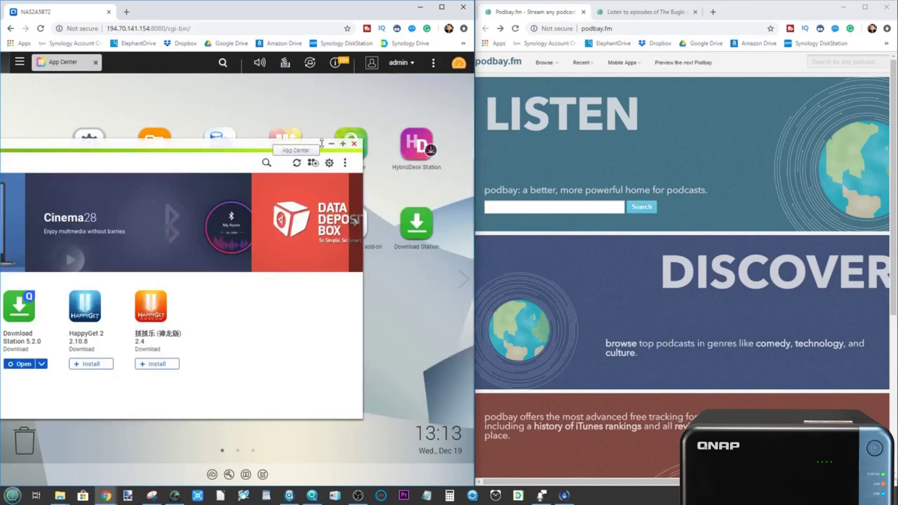
pyautogui.click(354, 151)
pyautogui.click(414, 222)
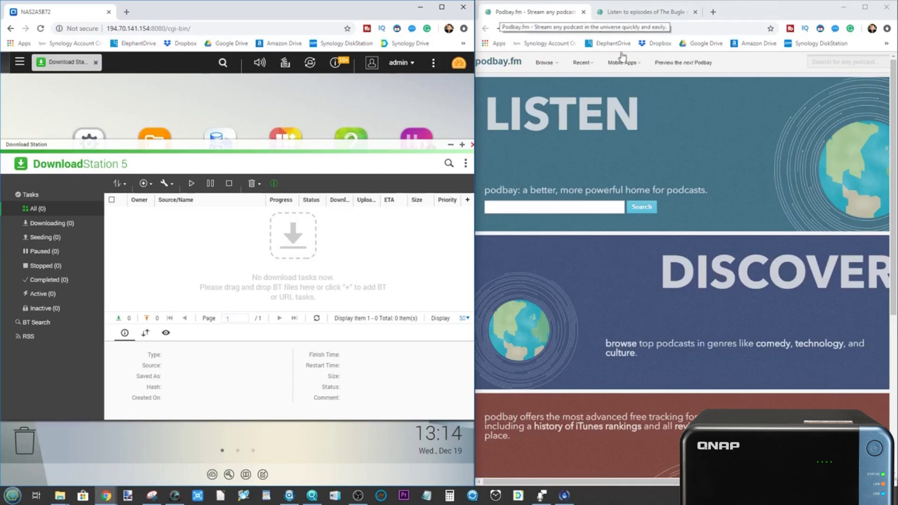
# Step: Copy The Bugle's RSS feed link (feeds.thebuglepodcast.com/thebuglefeed) from its Podbay episode page
pyautogui.click(538, 203)
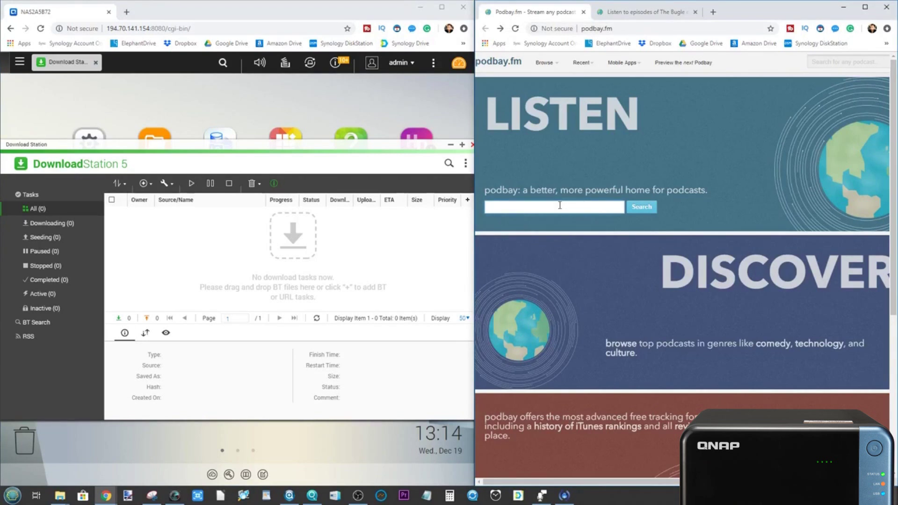
pyautogui.click(641, 11)
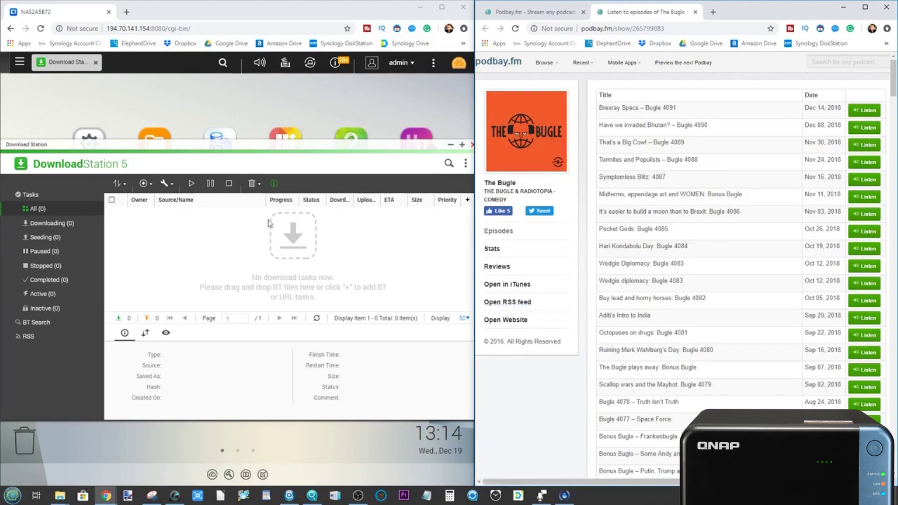
pyautogui.rightClick(525, 307)
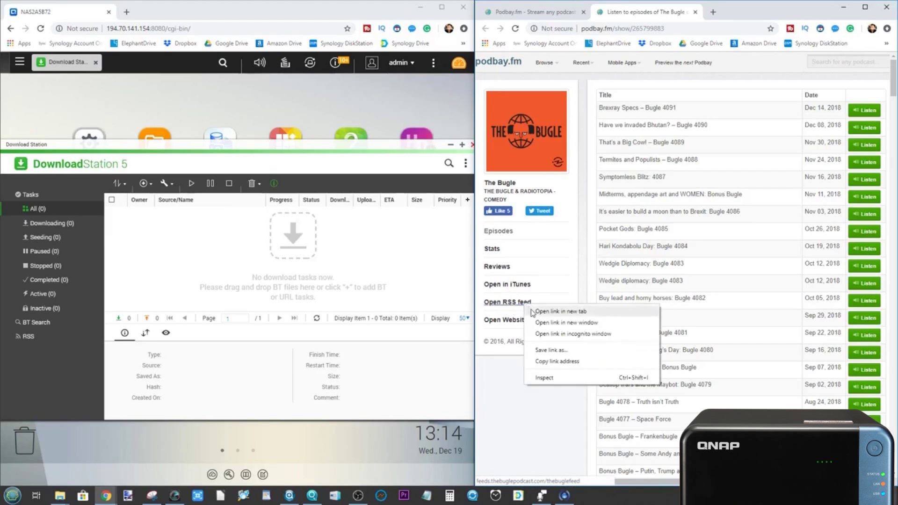
pyautogui.click(551, 362)
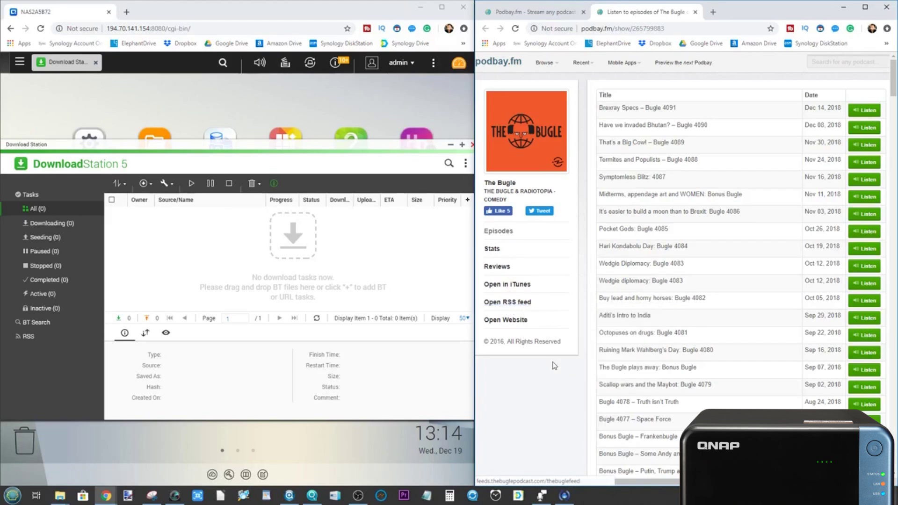
pyautogui.click(161, 156)
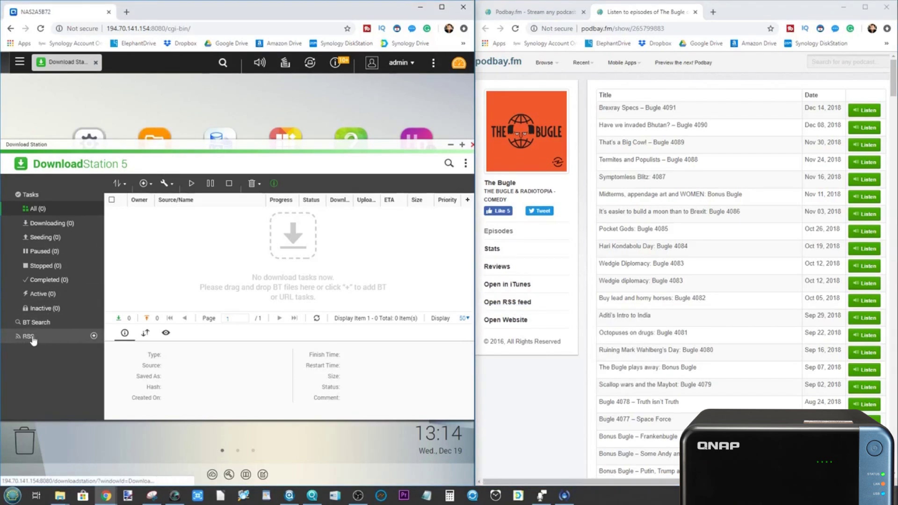
# Step: Add an RSS subscription labelled BUGLE with the pasted Bugle feed URL, saving to Download
pyautogui.click(94, 338)
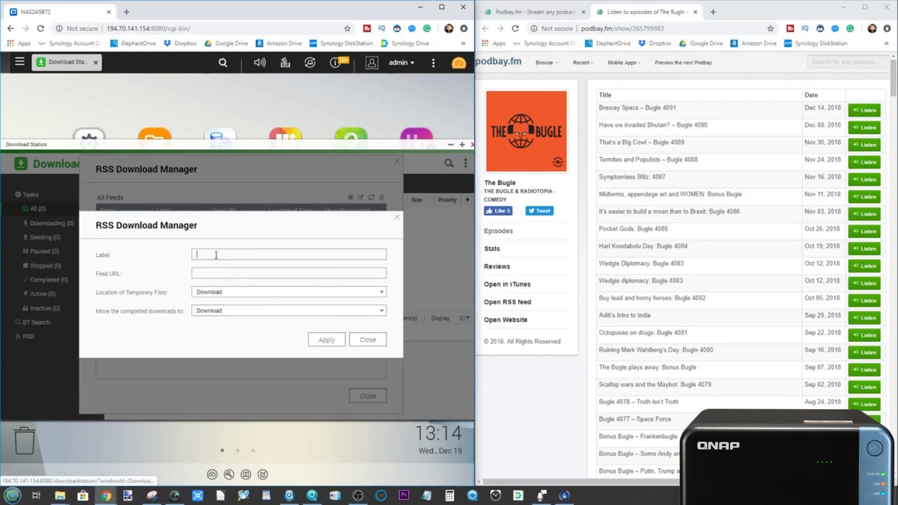
pyautogui.write('BUGLE')
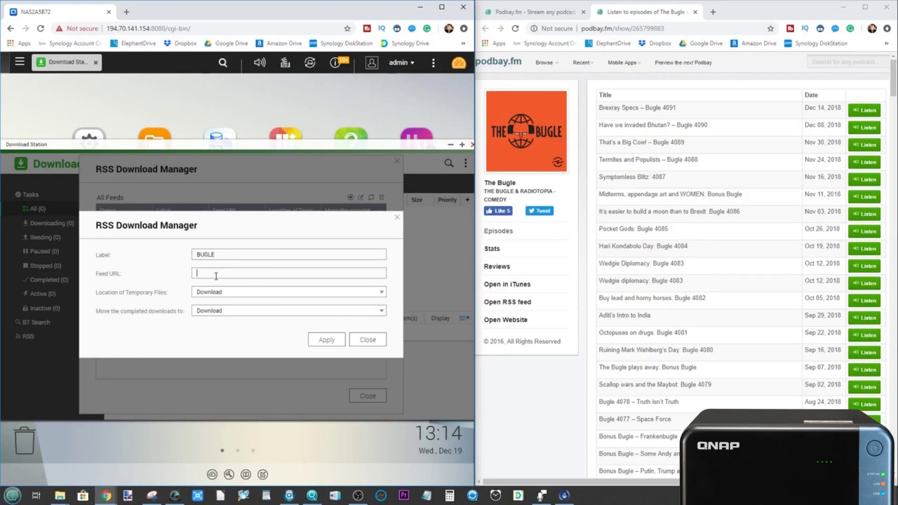
pyautogui.hotkey('ctrl', 'v')
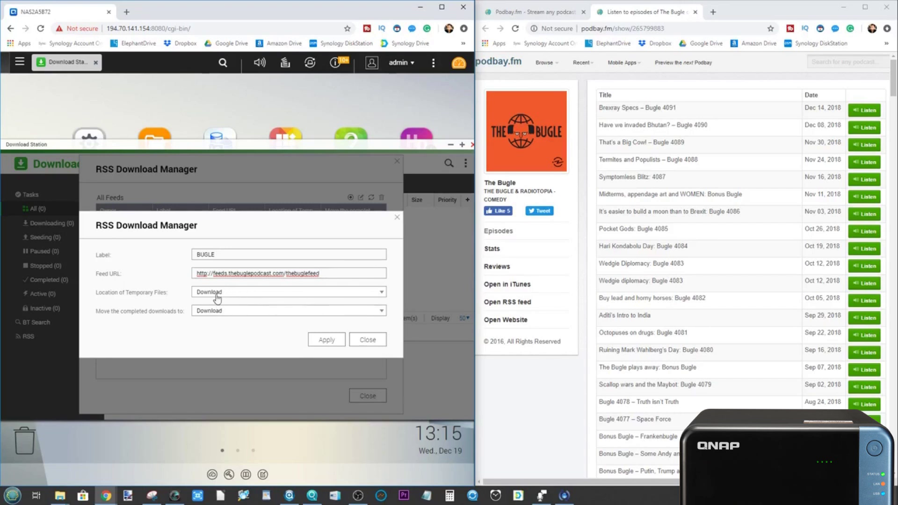
pyautogui.click(324, 339)
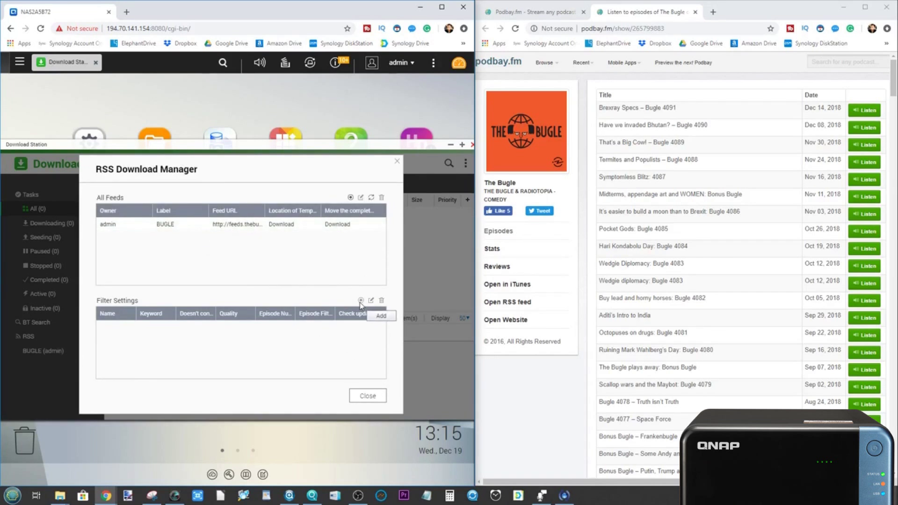
pyautogui.scroll(-2, 646, 276)
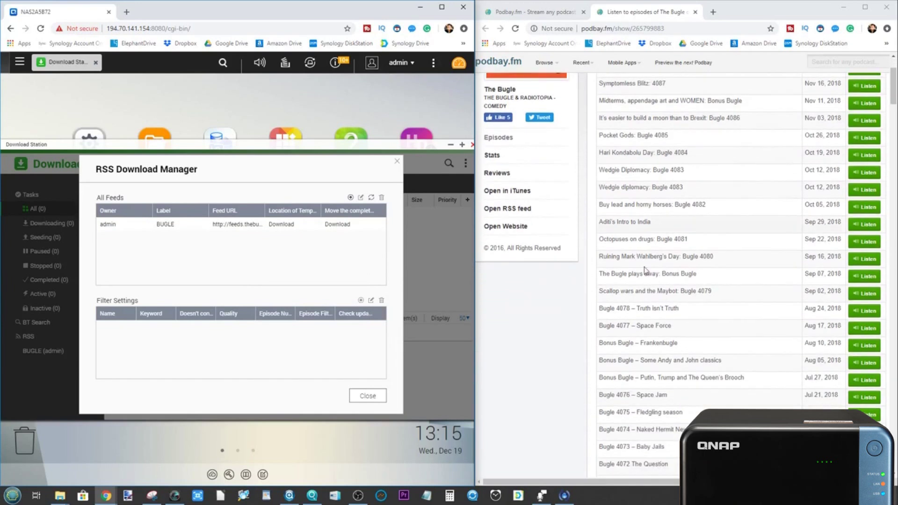
pyautogui.scroll(2, 645, 276)
pyautogui.scroll(-1, 646, 276)
pyautogui.scroll(2, 645, 253)
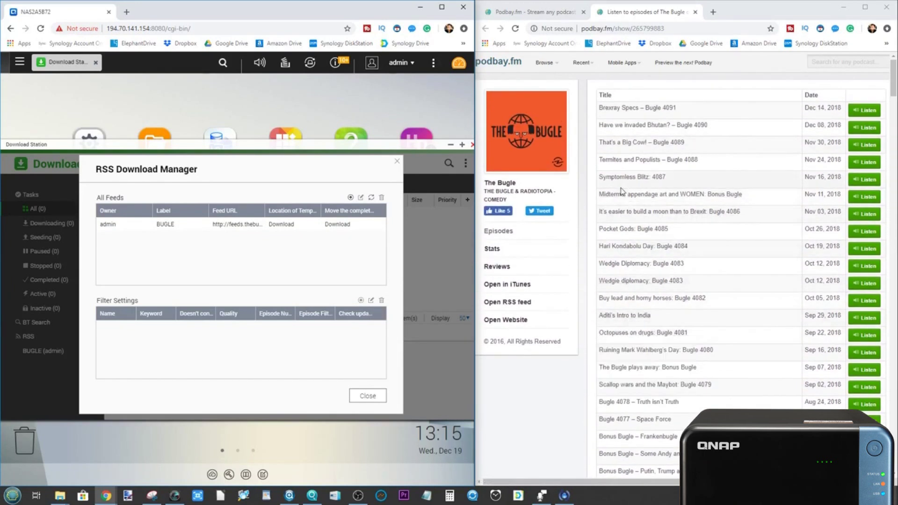
pyautogui.scroll(-2, 653, 321)
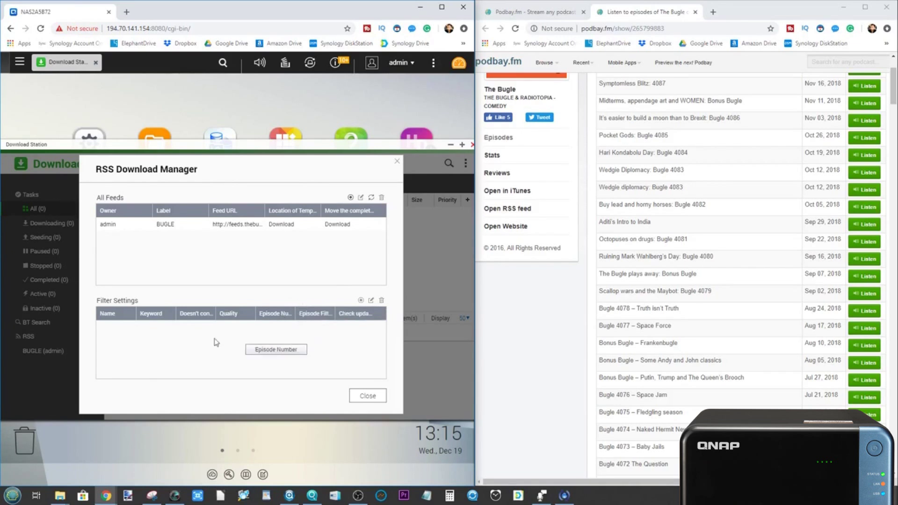
# Step: Close the RSS Download Manager and display the BUGLE feed's 250 episodes
pyautogui.click(357, 398)
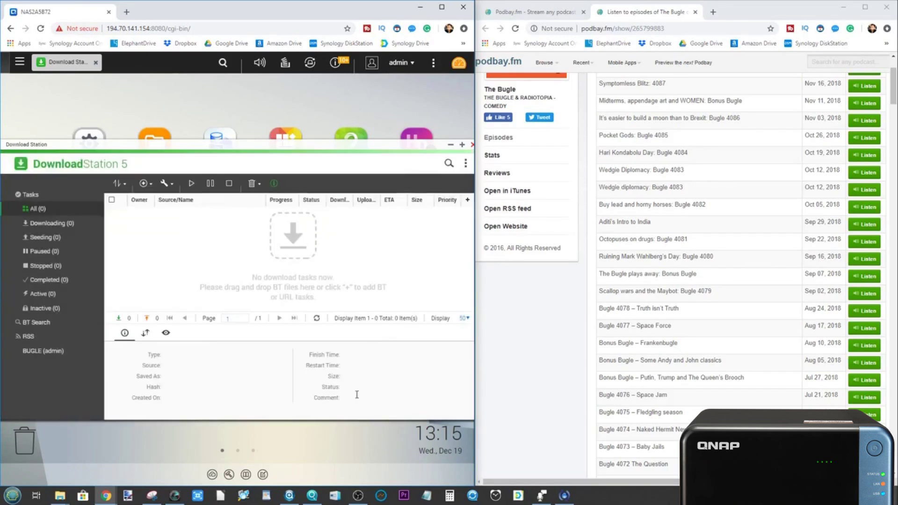
pyautogui.moveTo(29, 355)
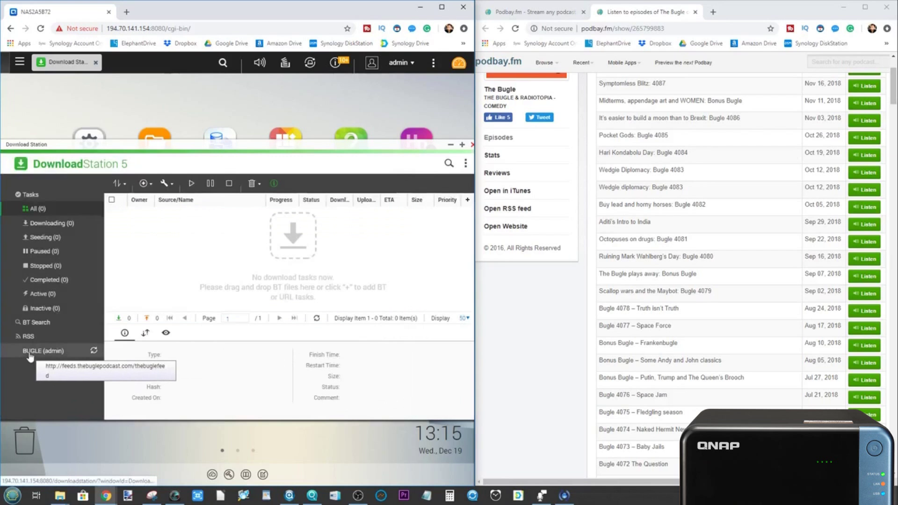
pyautogui.click(33, 347)
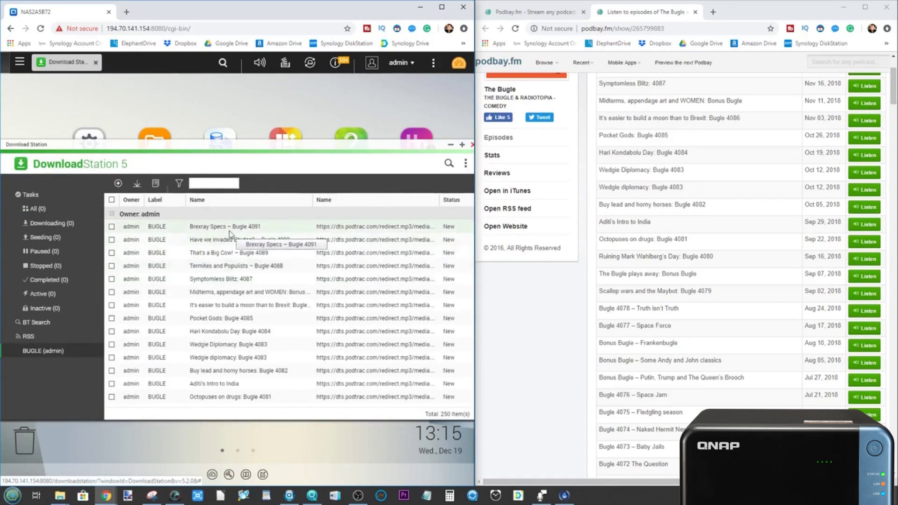
pyautogui.scroll(-5, 310, 292)
pyautogui.scroll(5, 276, 327)
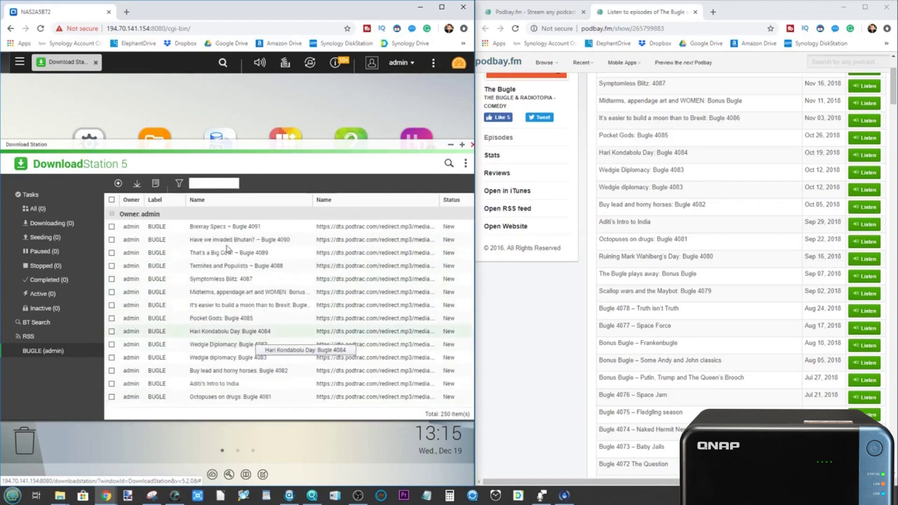
pyautogui.scroll(2, 889, 94)
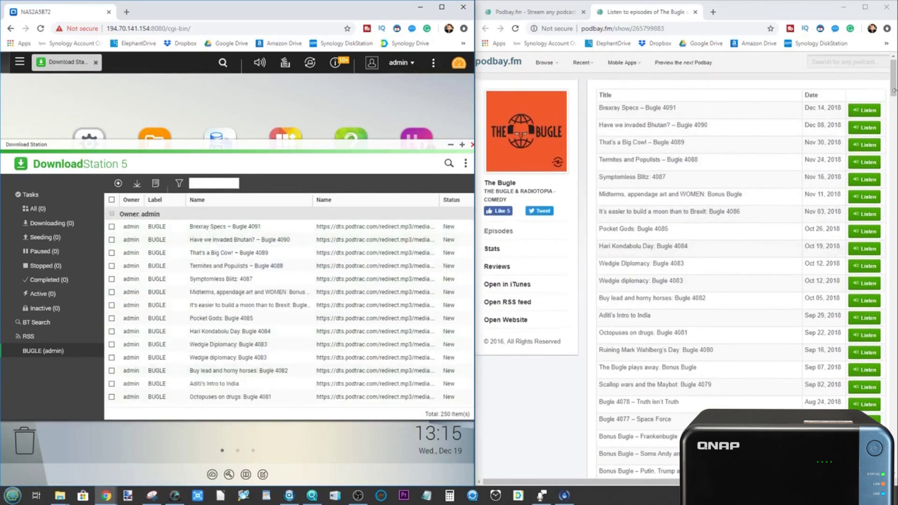
pyautogui.scroll(-2, 893, 92)
pyautogui.scroll(2, 893, 92)
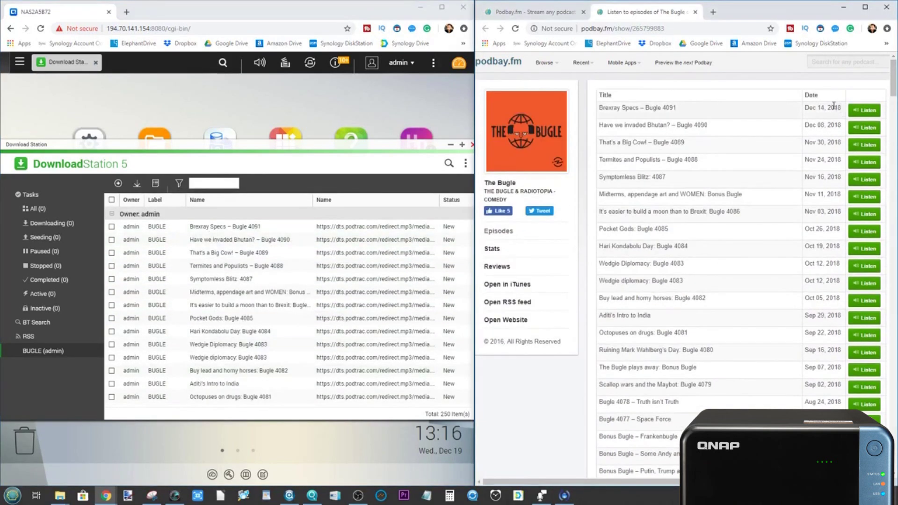
# Step: Select all episodes in the BUGLE feed, then clear the selection
pyautogui.click(112, 200)
pyautogui.scroll(-5, 214, 286)
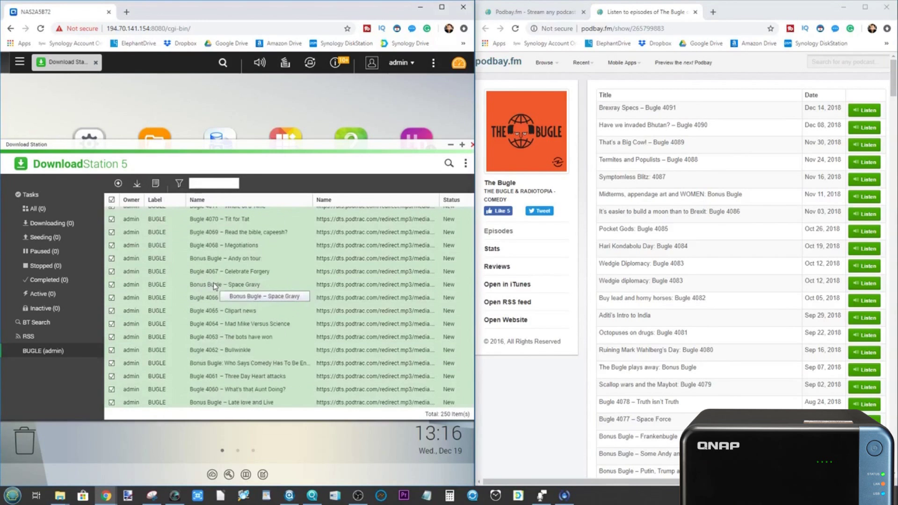
pyautogui.scroll(5, 213, 283)
pyautogui.click(111, 200)
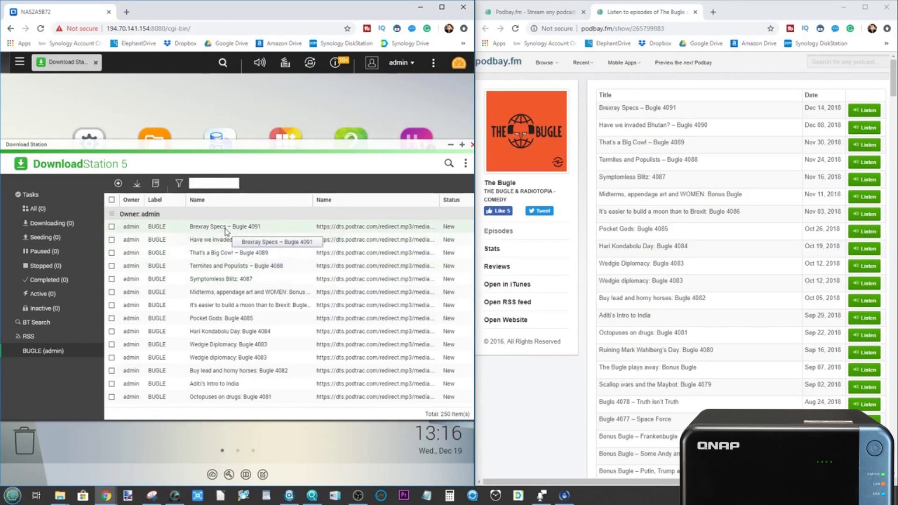
# Step: Download Brexray Specs – Bugle 4091 to the Download folder and view the Downloading list
pyautogui.click(112, 228)
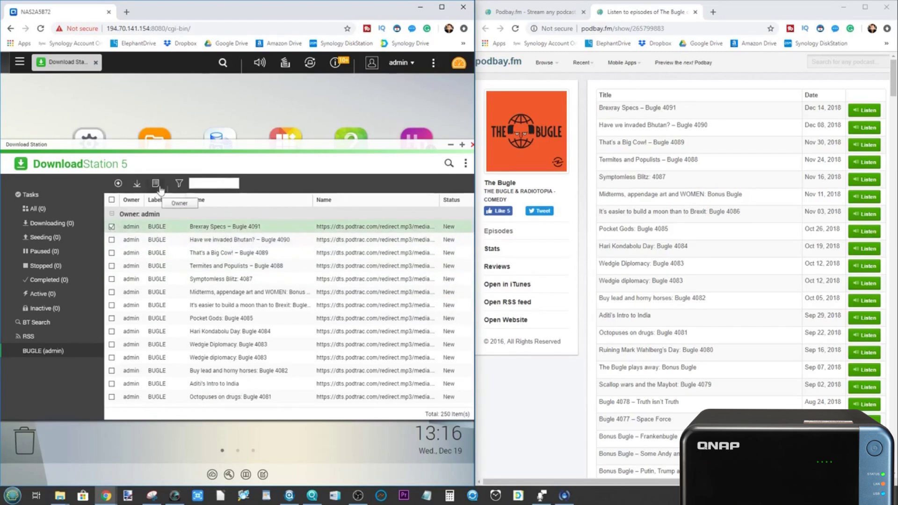
pyautogui.click(136, 184)
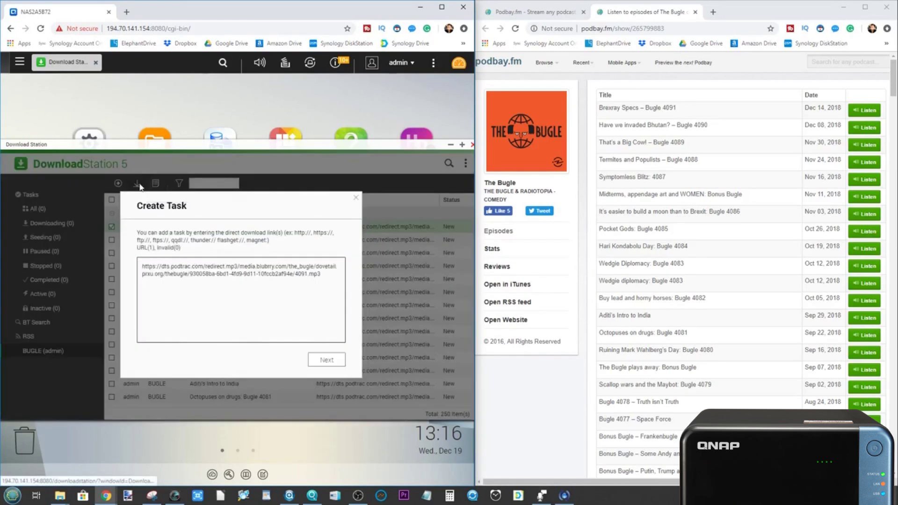
pyautogui.click(326, 359)
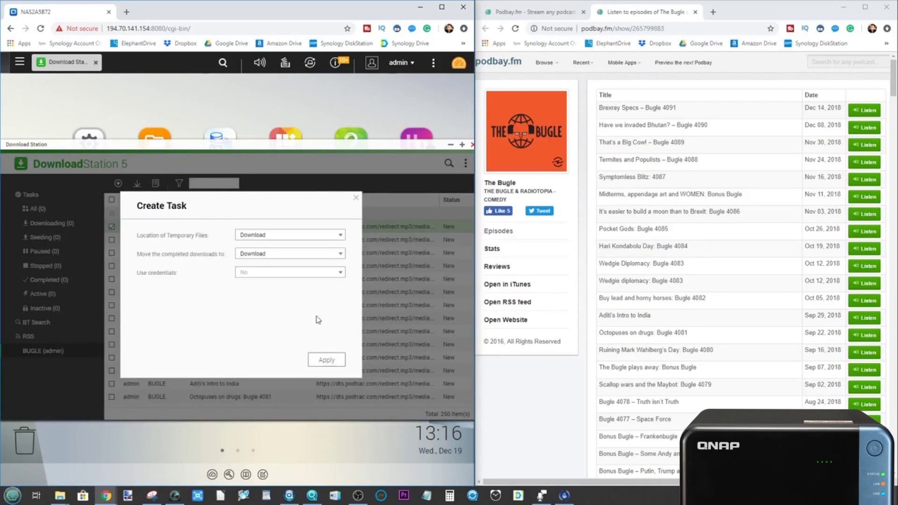
pyautogui.click(339, 364)
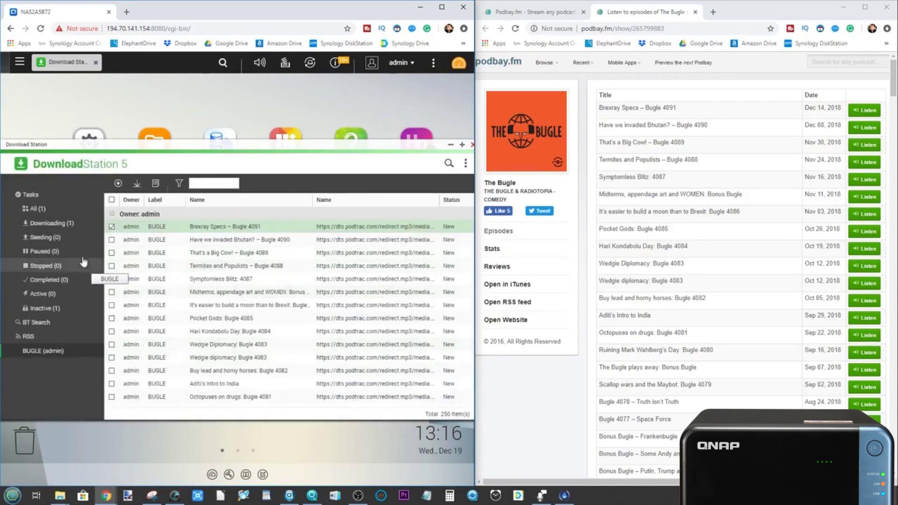
pyautogui.click(54, 223)
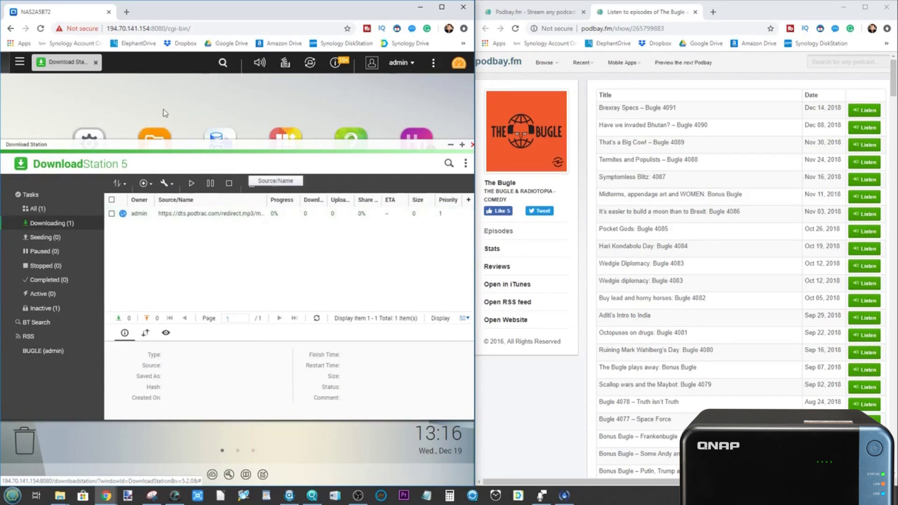
pyautogui.click(164, 135)
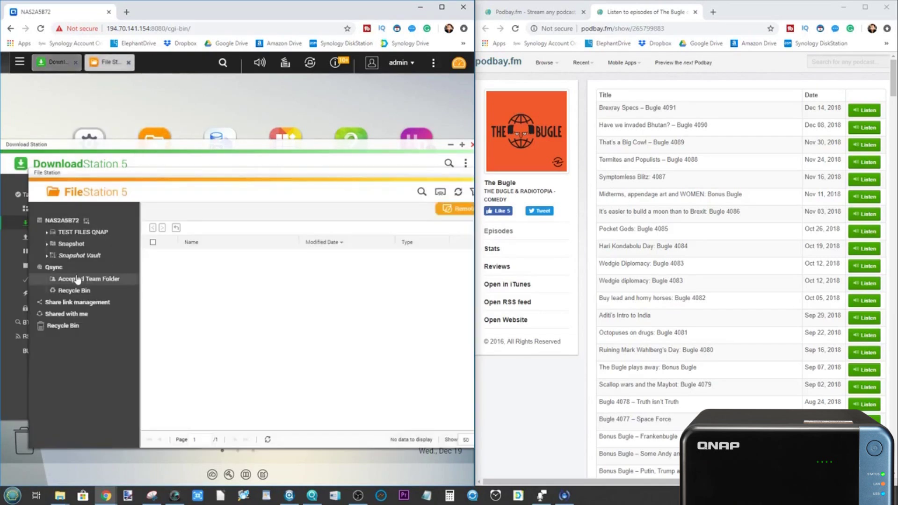
pyautogui.click(89, 302)
pyautogui.click(90, 244)
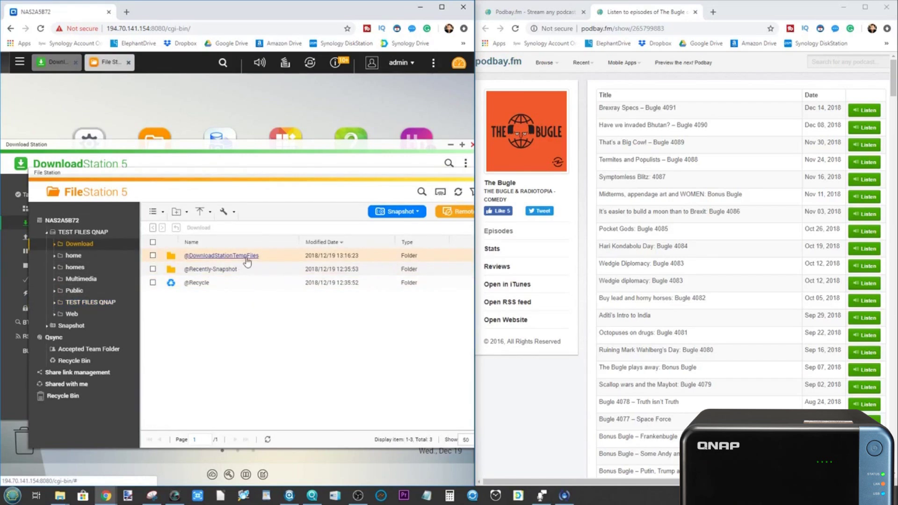
pyautogui.click(247, 261)
pyautogui.doubleClick(247, 262)
pyautogui.click(191, 260)
pyautogui.doubleClick(191, 260)
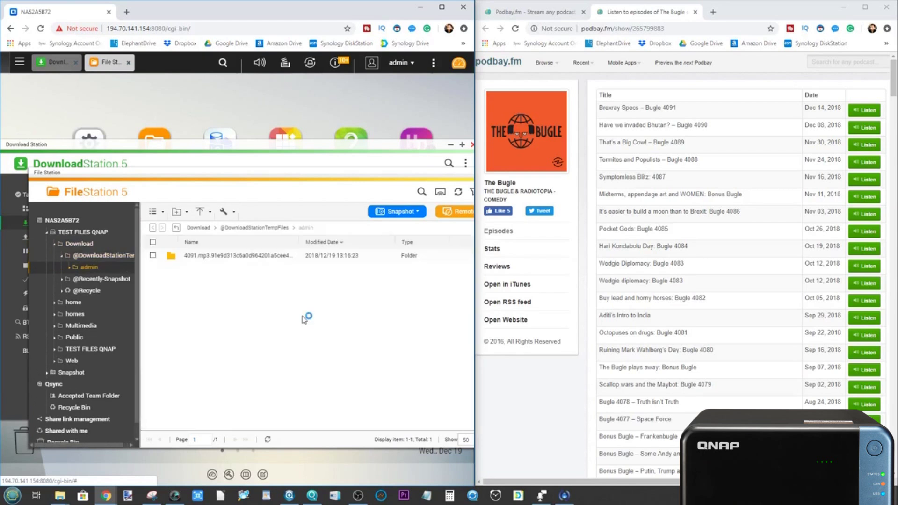
pyautogui.click(198, 227)
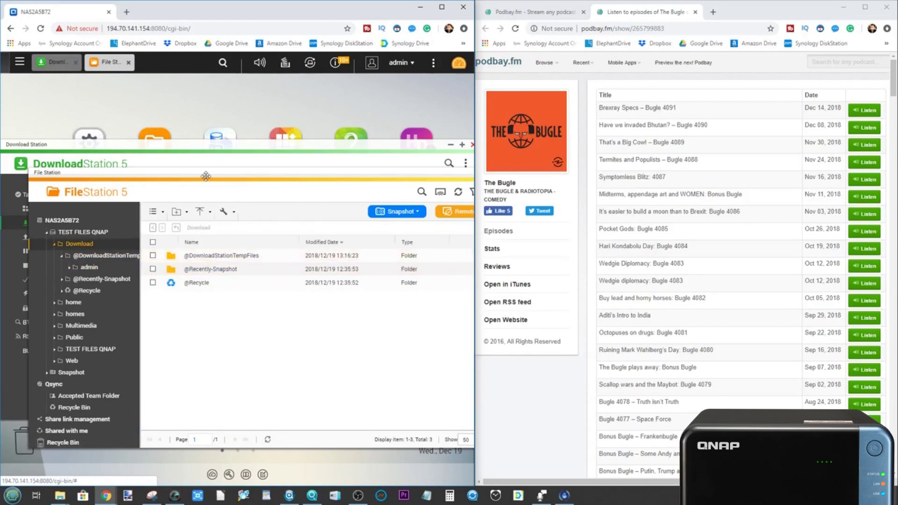
# Step: Rearrange the windows and show Download Station's Completed tasks, with Bugle 4091 finished
pyautogui.moveTo(206, 176); pyautogui.dragTo(436, 333)
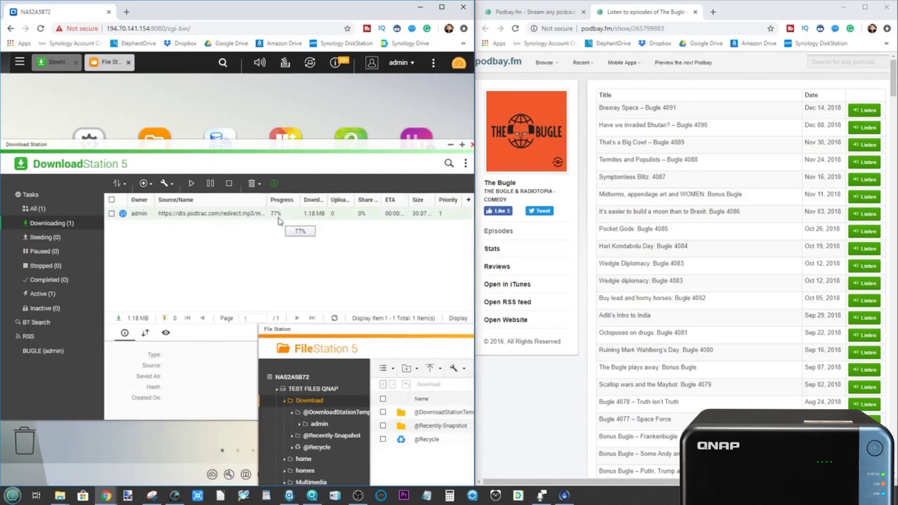
pyautogui.moveTo(371, 349); pyautogui.dragTo(221, 237)
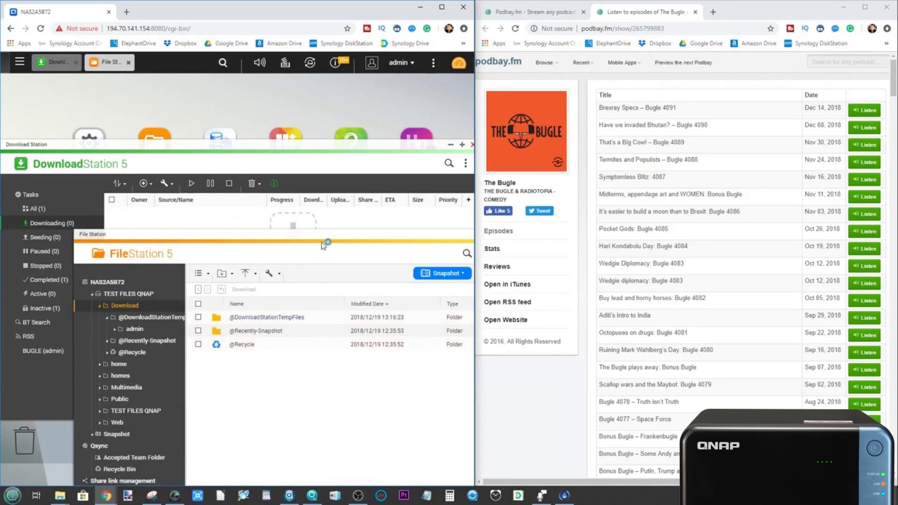
pyautogui.click(281, 222)
pyautogui.moveTo(46, 279); pyautogui.dragTo(179, 277)
pyautogui.moveTo(121, 284); pyautogui.dragTo(130, 236)
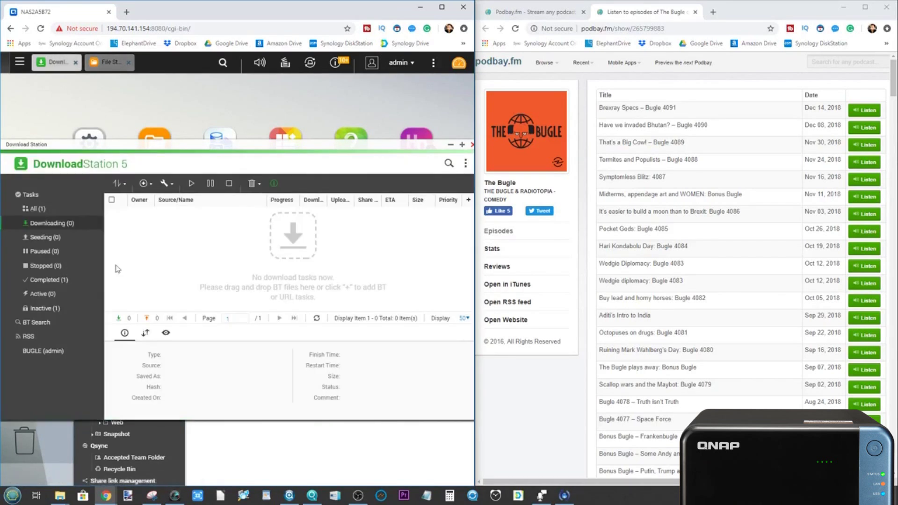
pyautogui.click(62, 281)
# Step: Remove the finished Bugle 4091 task and return to the All tasks list
pyautogui.rightClick(202, 215)
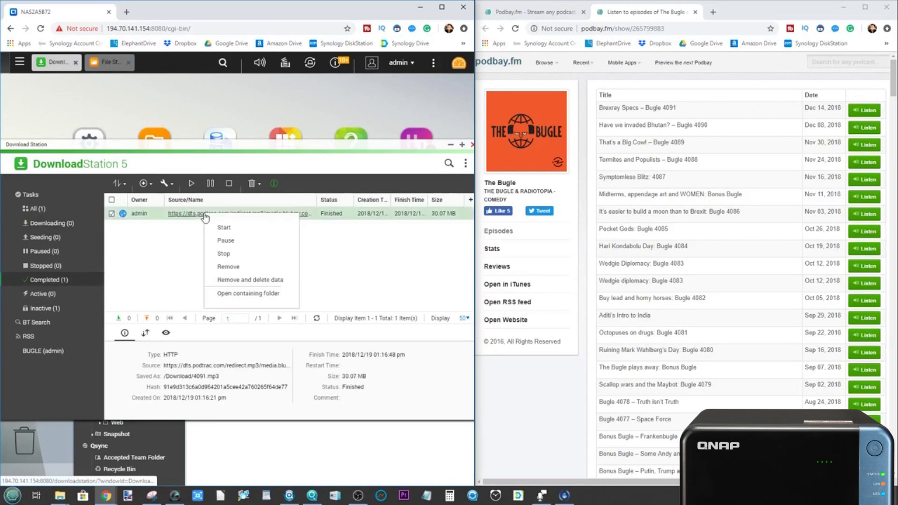
pyautogui.click(237, 267)
pyautogui.click(268, 300)
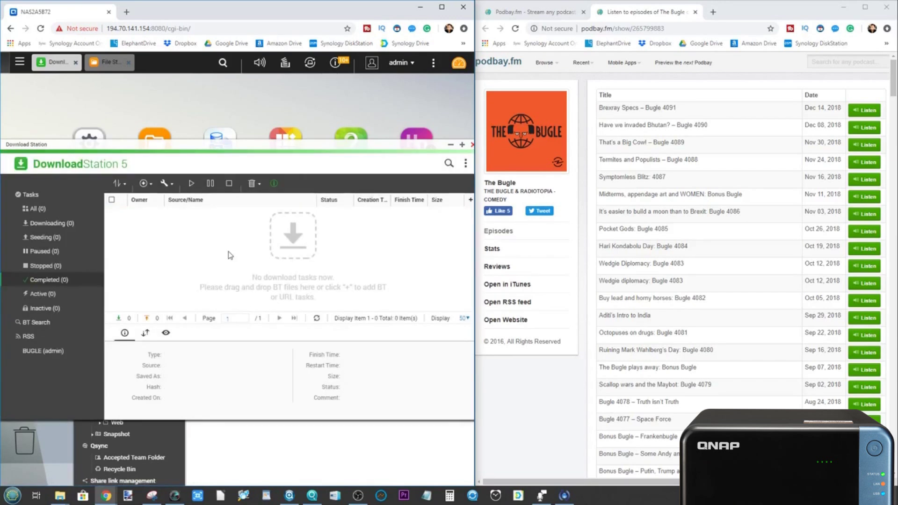
pyautogui.click(42, 208)
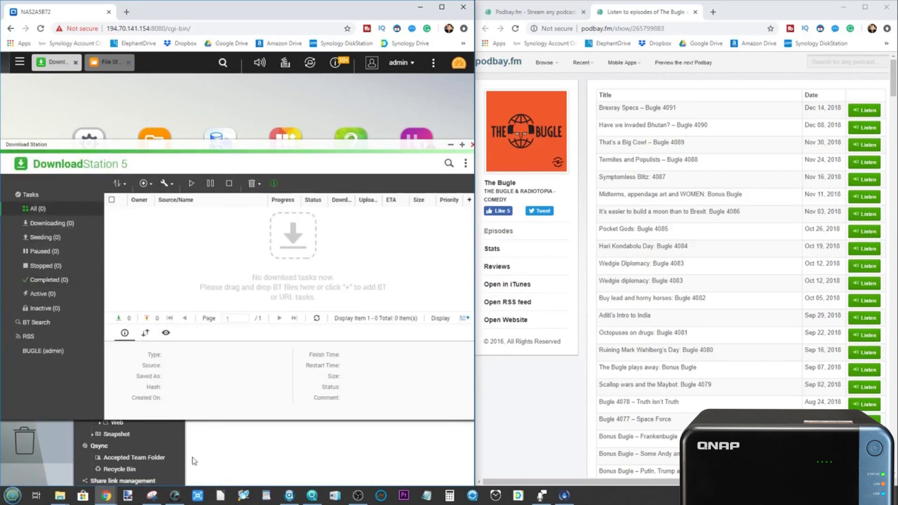
# Step: Select the downloaded 4091.mp3 in File Station's Download folder
pyautogui.click(104, 69)
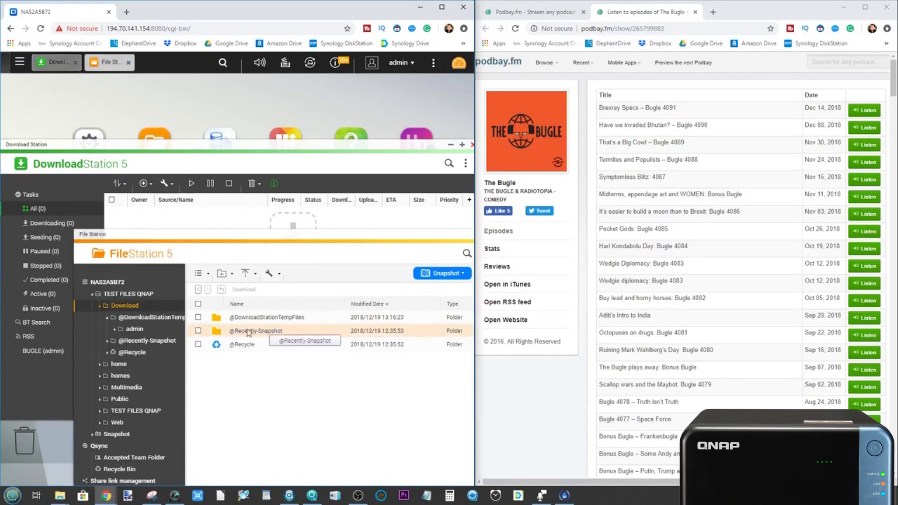
pyautogui.click(220, 318)
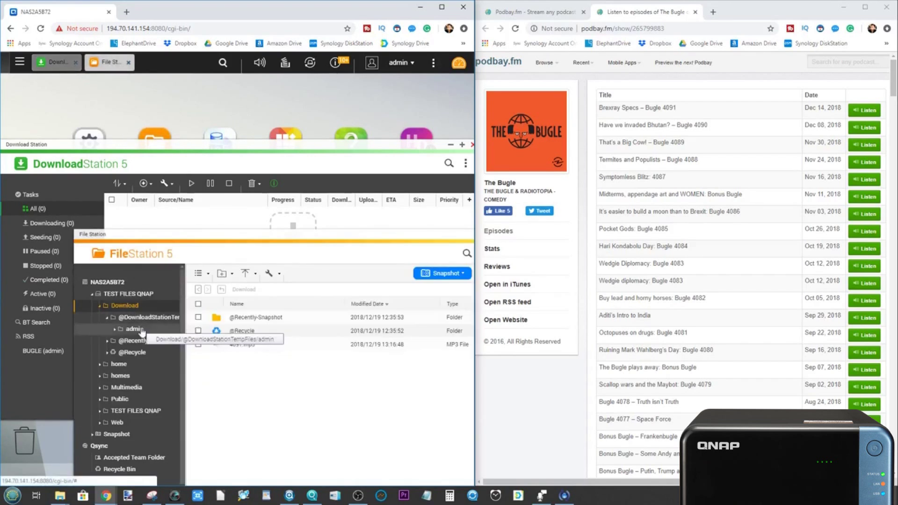
pyautogui.click(251, 344)
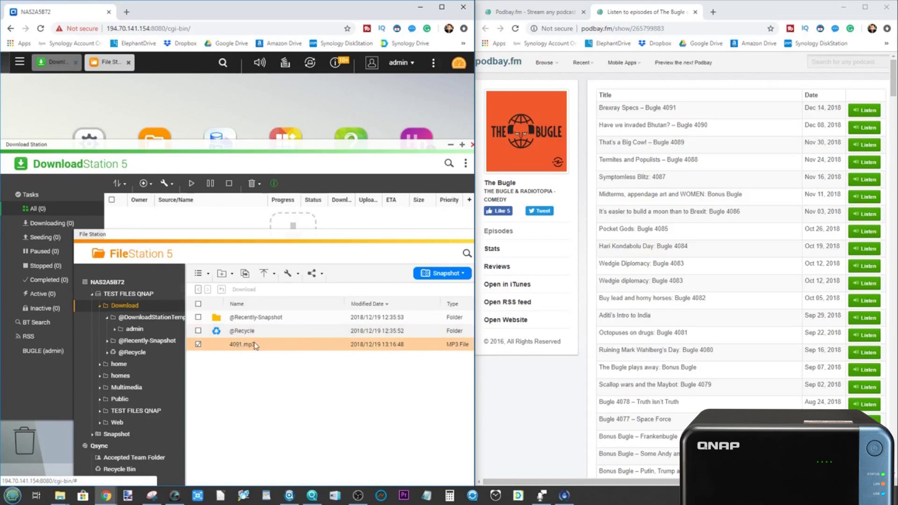
# Step: Browse the Streaming to and Sort By context-menu options for 4091.mp3
pyautogui.rightClick(255, 345)
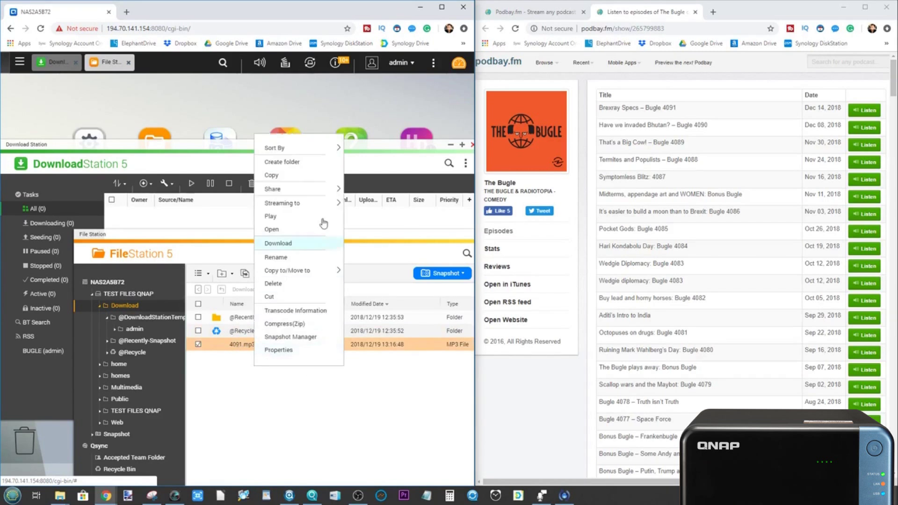
pyautogui.moveTo(306, 205)
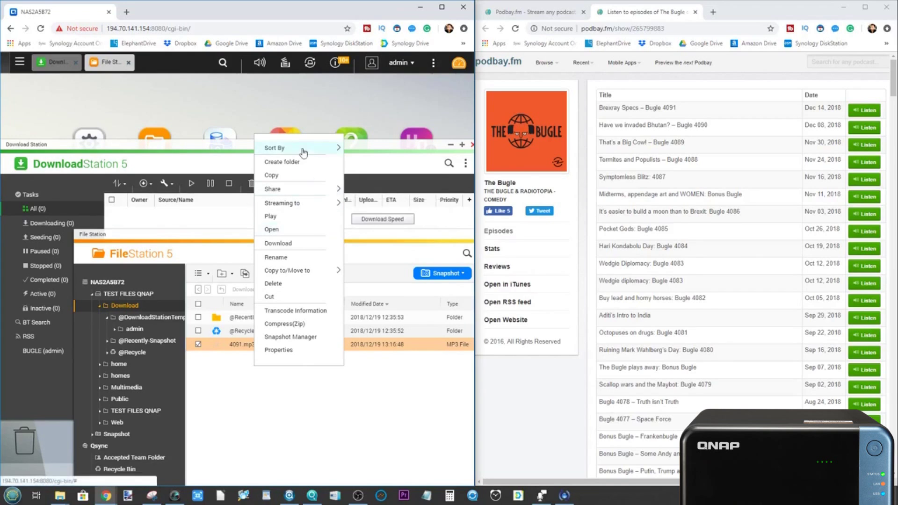
pyautogui.moveTo(301, 148)
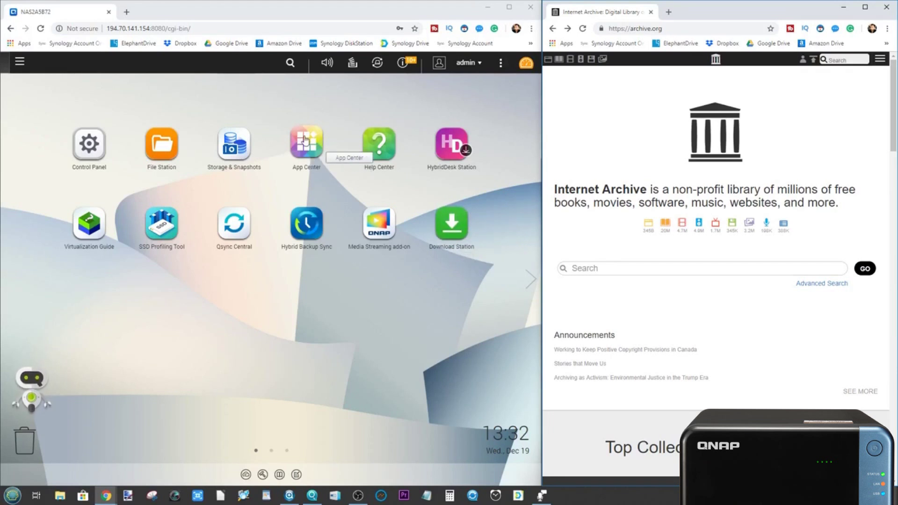
# Step: Reopen Download Station showing All tasks, positioned beside the archive.org window
pyautogui.click(454, 224)
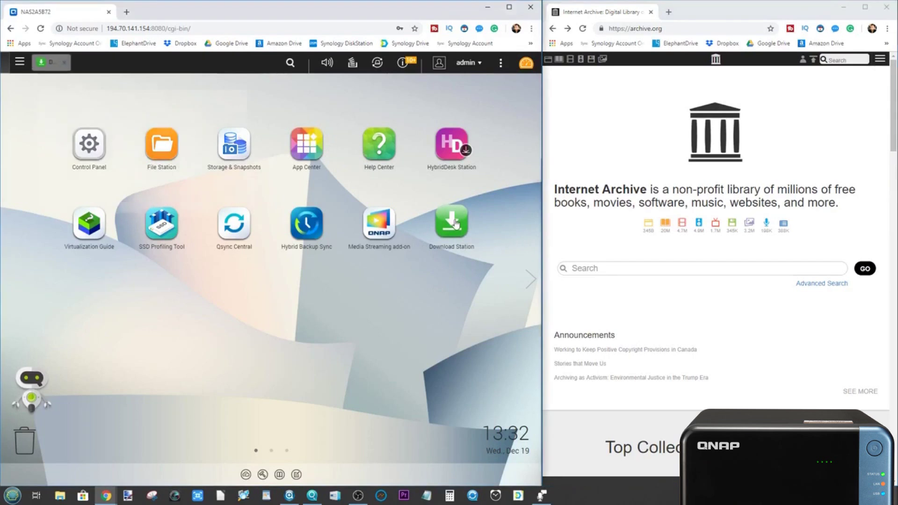
pyautogui.moveTo(381, 174); pyautogui.dragTo(358, 142)
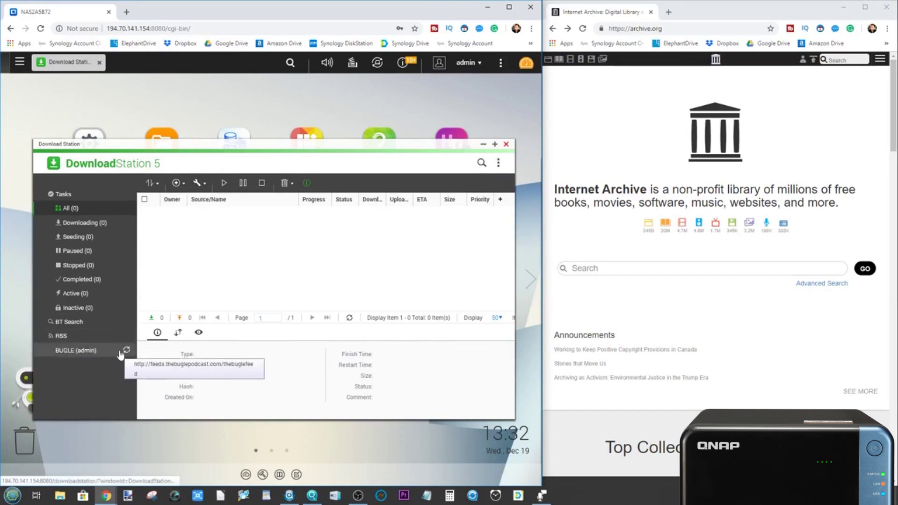
pyautogui.click(82, 212)
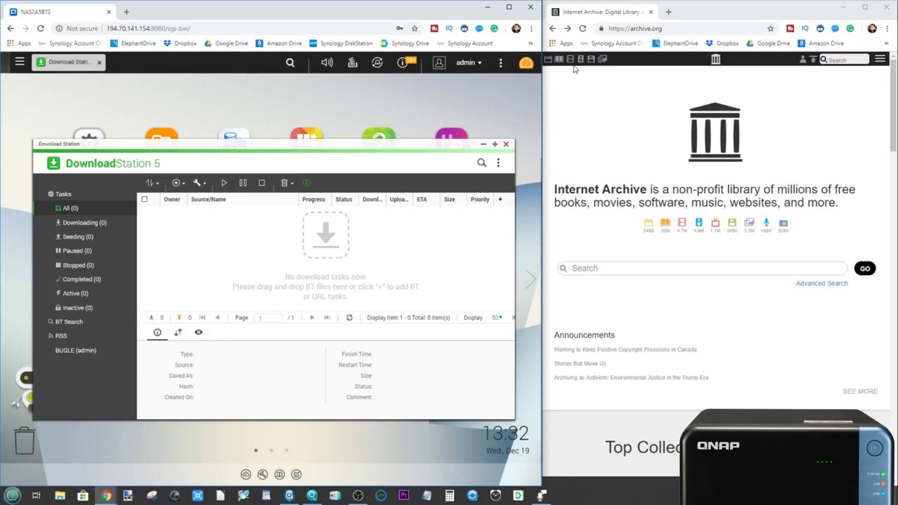
pyautogui.moveTo(555, 191); pyautogui.dragTo(648, 190)
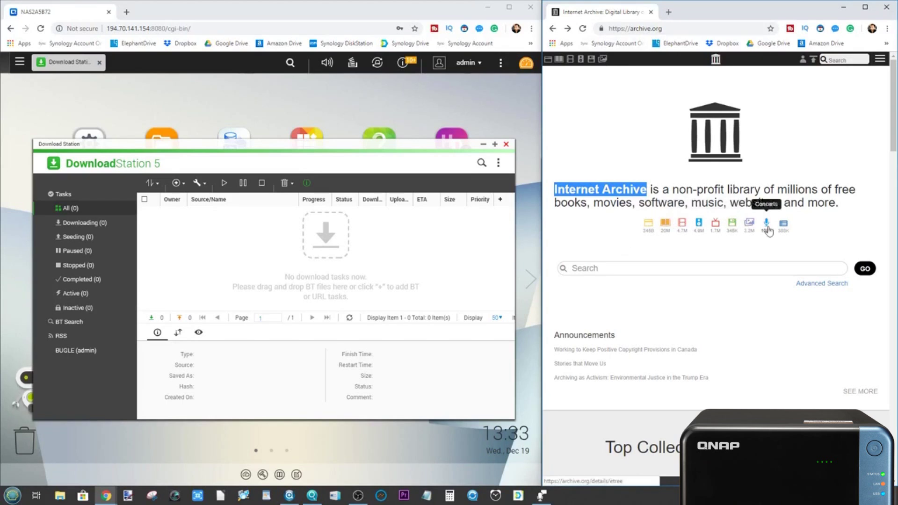
# Step: Open the Internet Archive Software collection in a widened window, then The DOOM Level CD Collection
pyautogui.click(732, 225)
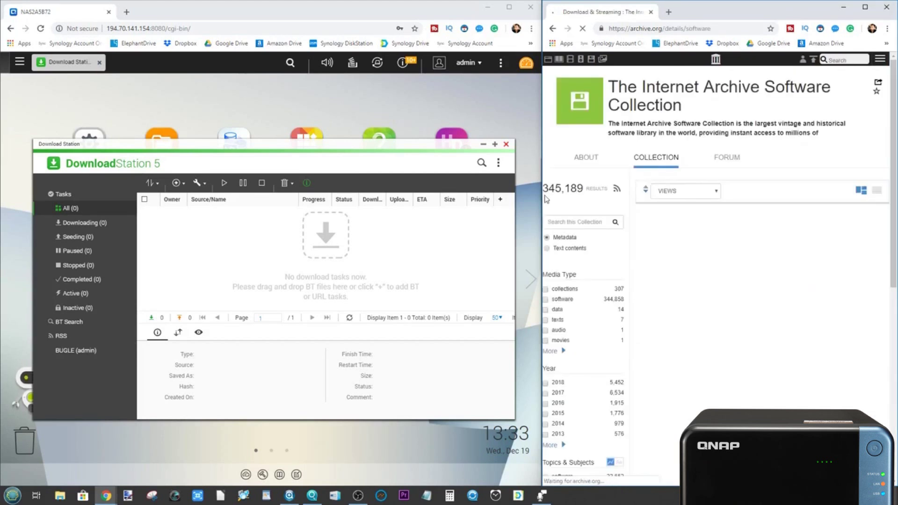
pyautogui.press('super+Down')
pyautogui.moveTo(283, 243); pyautogui.dragTo(237, 243)
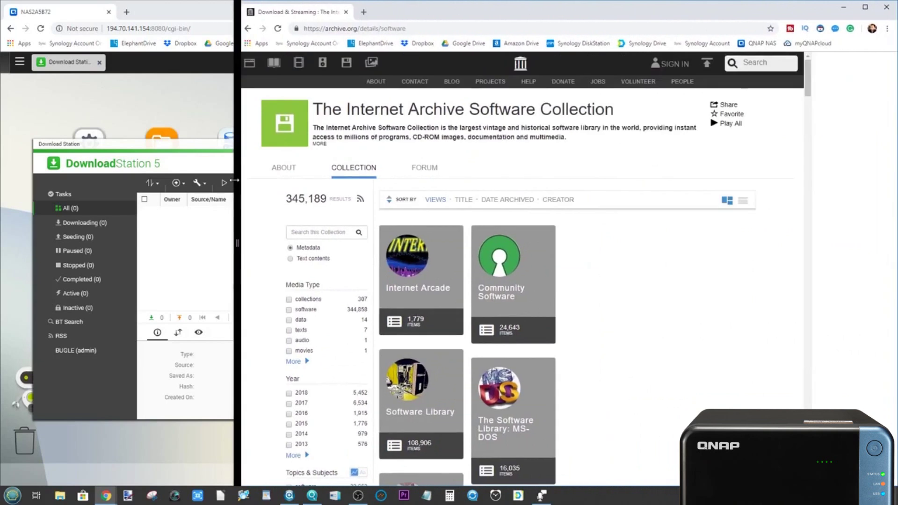
pyautogui.scroll(-3, 530, 223)
pyautogui.scroll(-6, 531, 223)
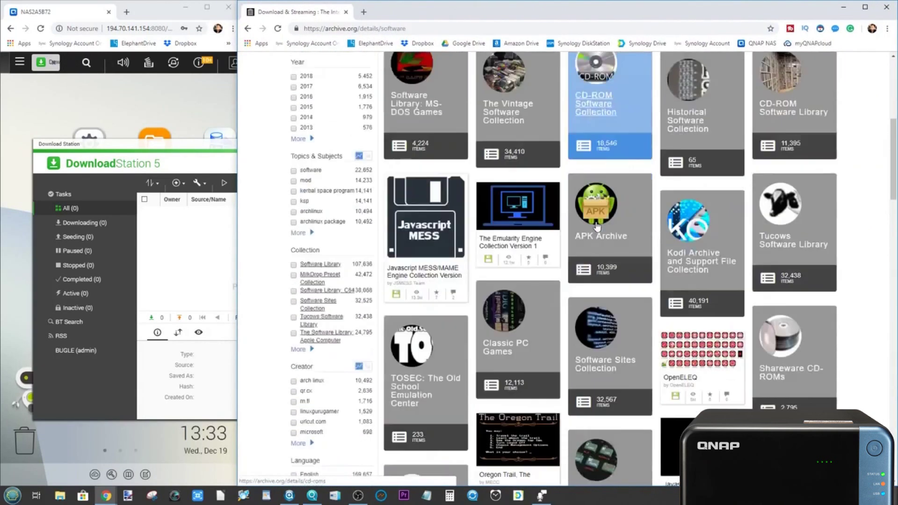
pyautogui.scroll(6, 582, 234)
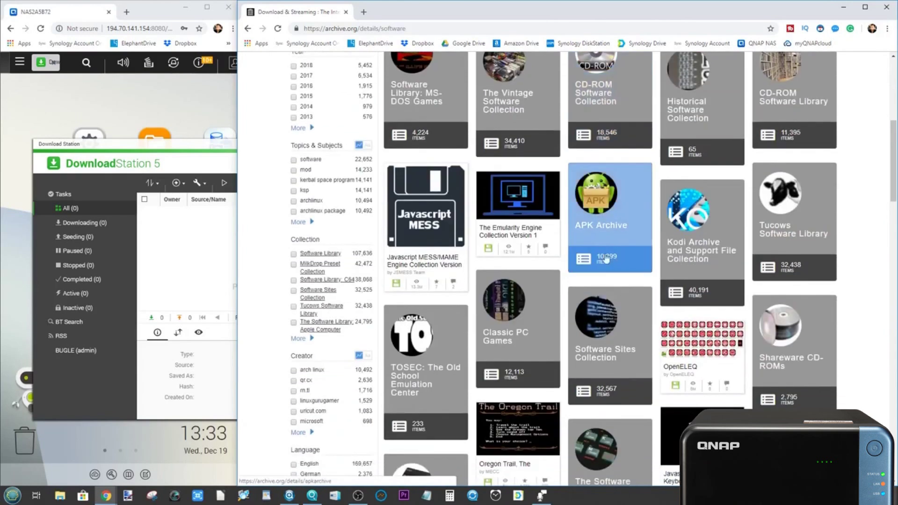
pyautogui.scroll(3, 600, 216)
pyautogui.scroll(4, 589, 238)
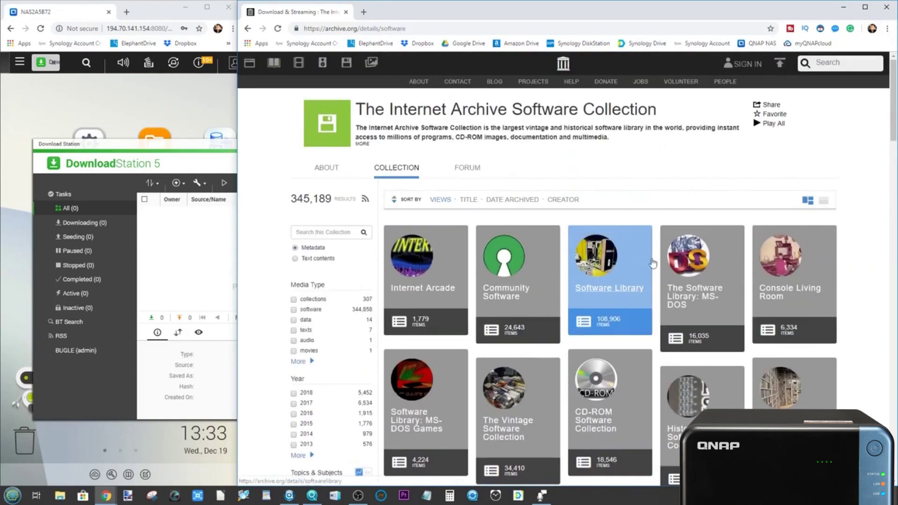
pyautogui.scroll(-9, 490, 268)
pyautogui.scroll(-2, 488, 269)
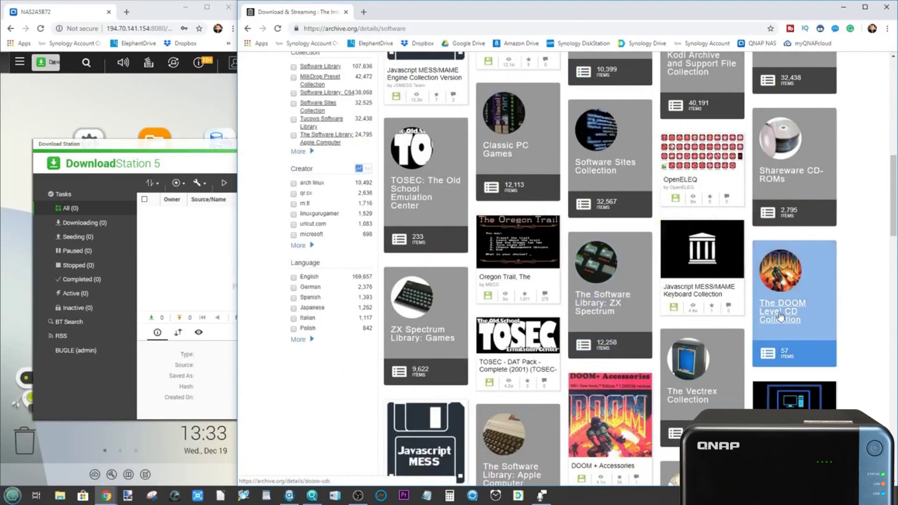
pyautogui.click(784, 281)
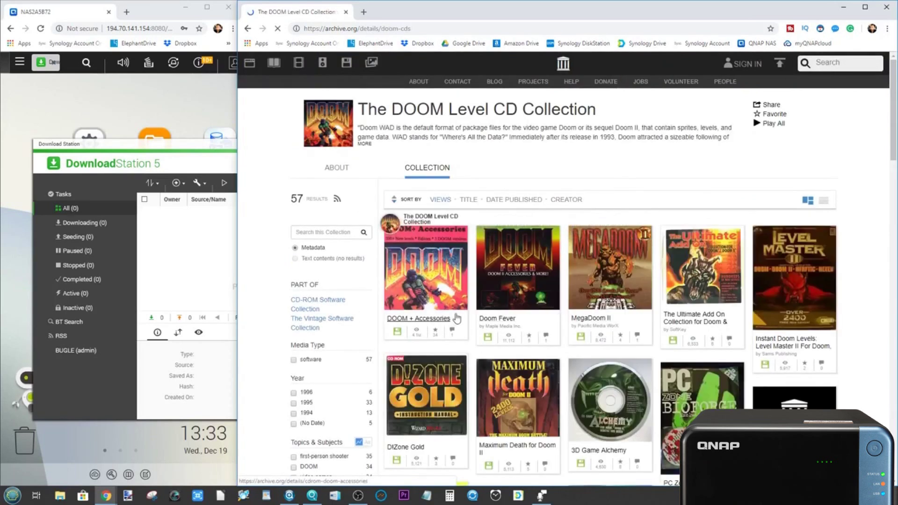
# Step: Look over the MegaDoom II item page, then return to The DOOM Level CD Collection
pyautogui.scroll(-1, 421, 262)
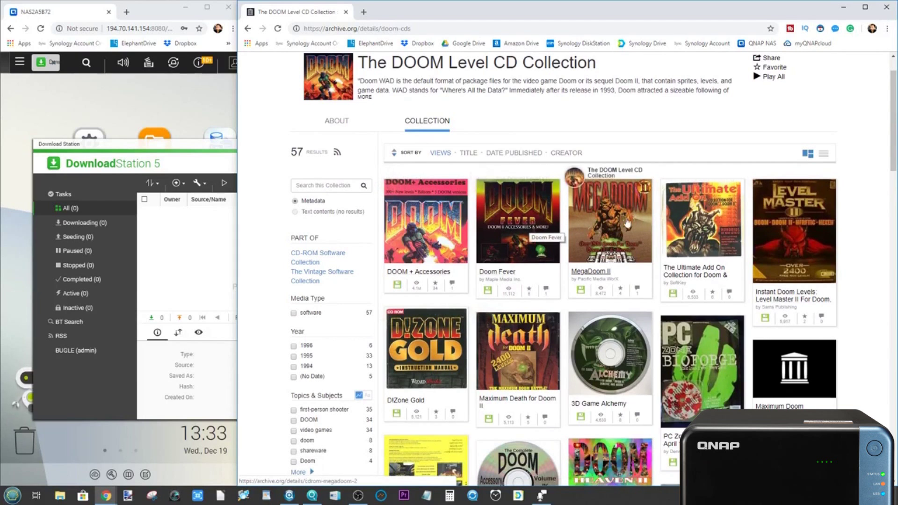
pyautogui.click(604, 213)
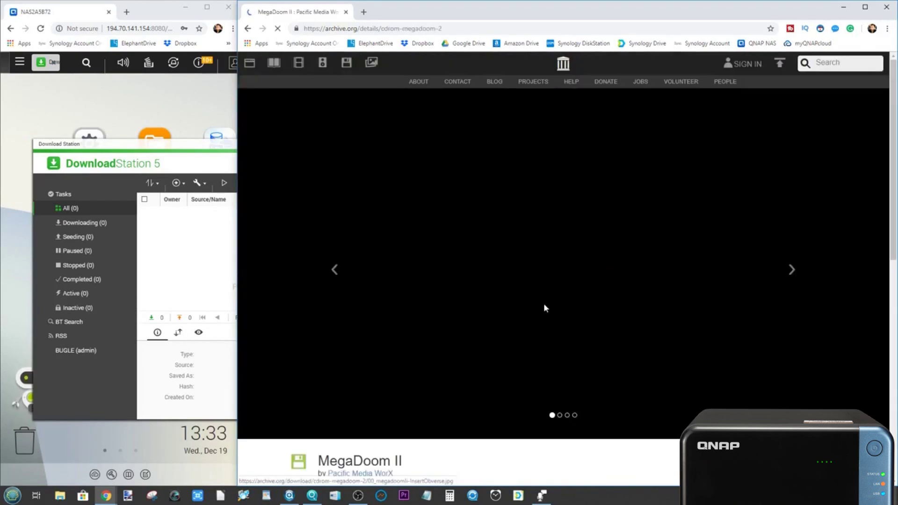
pyautogui.scroll(-5, 543, 318)
pyautogui.scroll(-1, 543, 320)
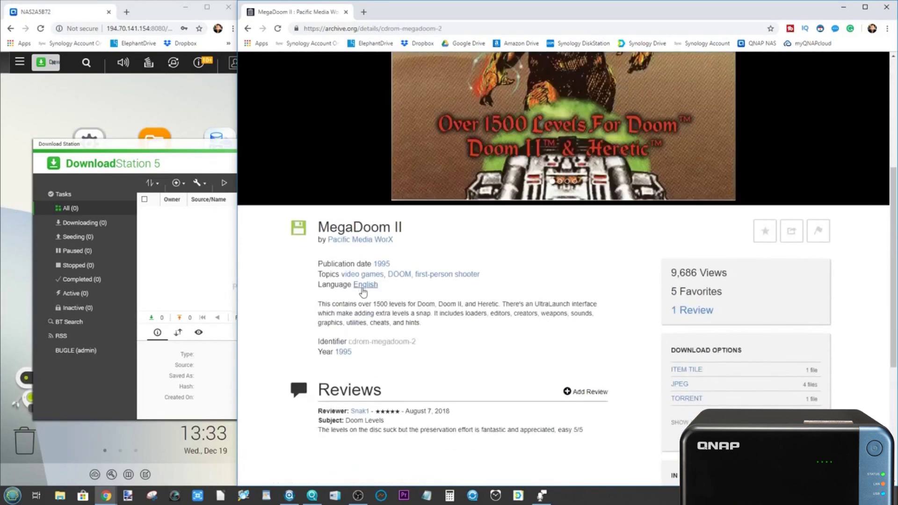
pyautogui.scroll(-2, 360, 311)
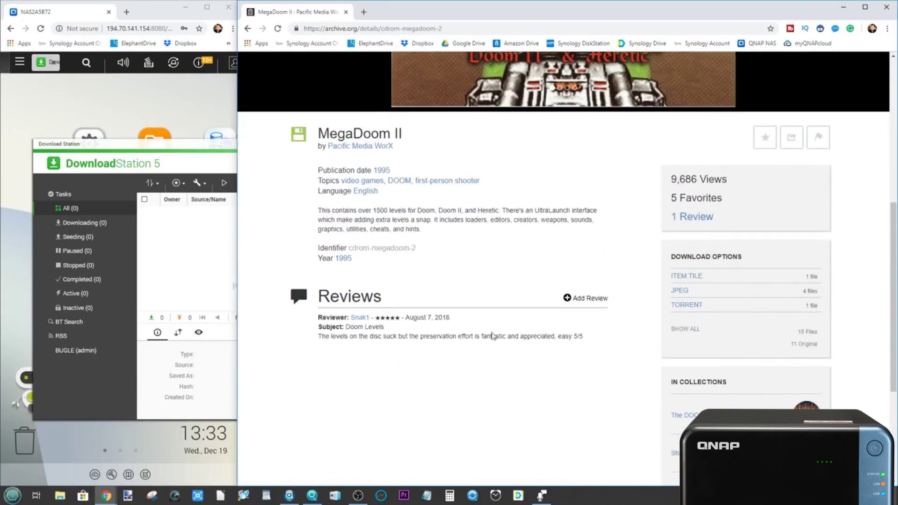
pyautogui.scroll(7, 455, 317)
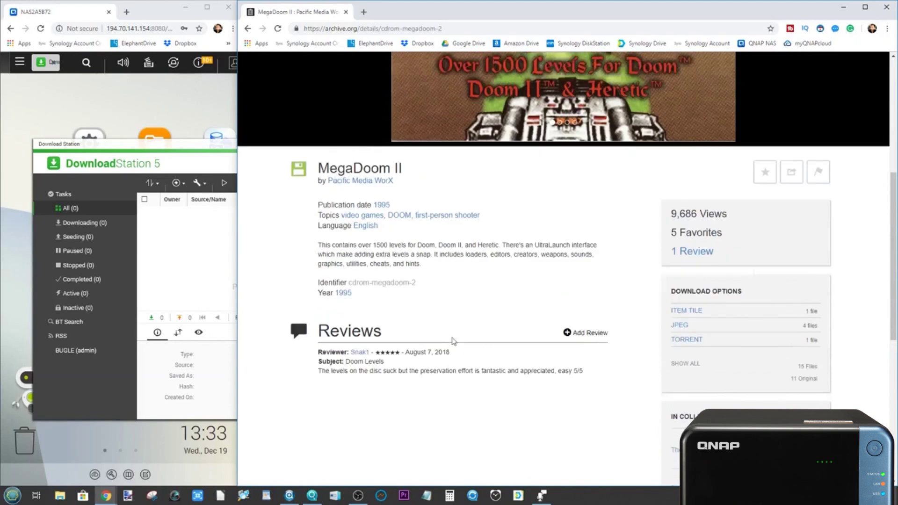
pyautogui.click(248, 29)
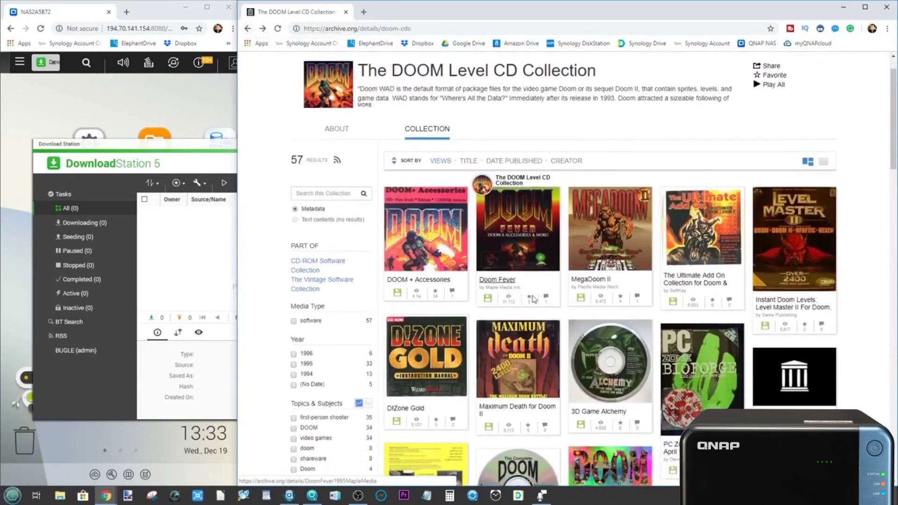
pyautogui.scroll(-7, 509, 253)
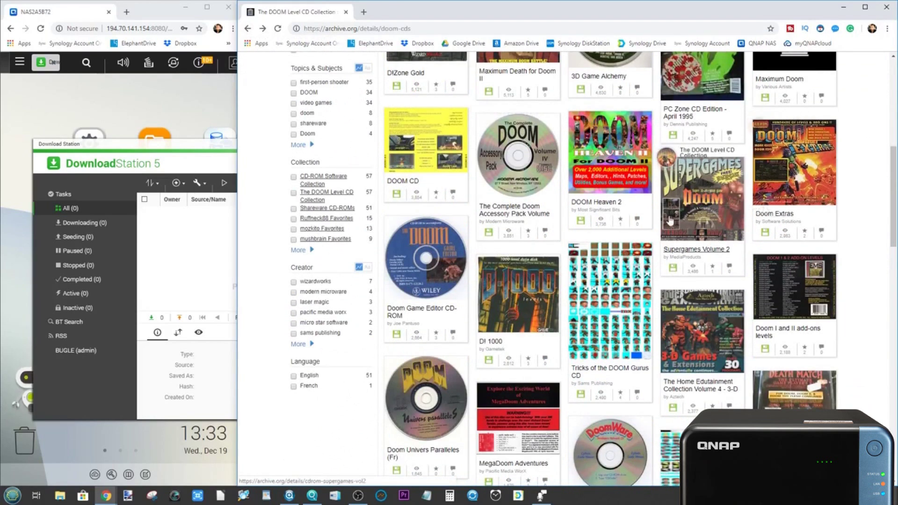
pyautogui.scroll(7, 436, 219)
# Step: Open the DOOM + Accessories item page on Internet Archive and look over its contents
pyautogui.click(436, 219)
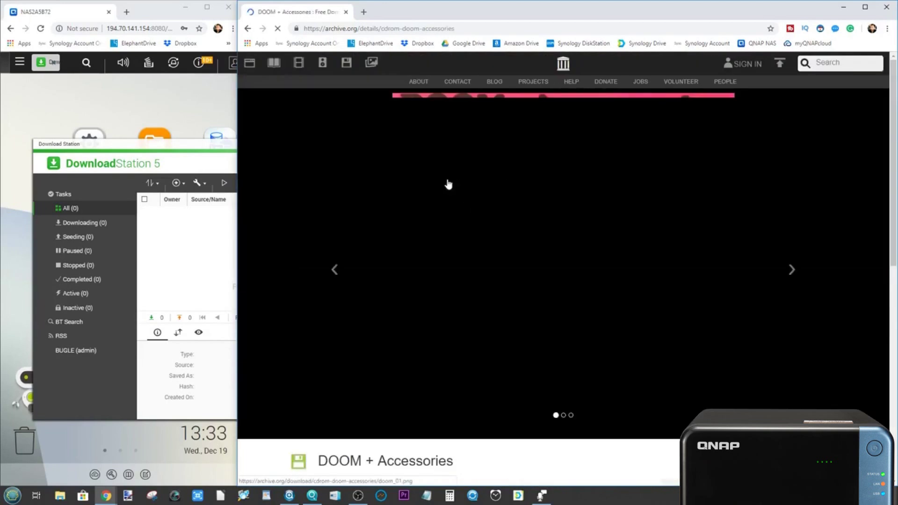
pyautogui.scroll(-6, 447, 211)
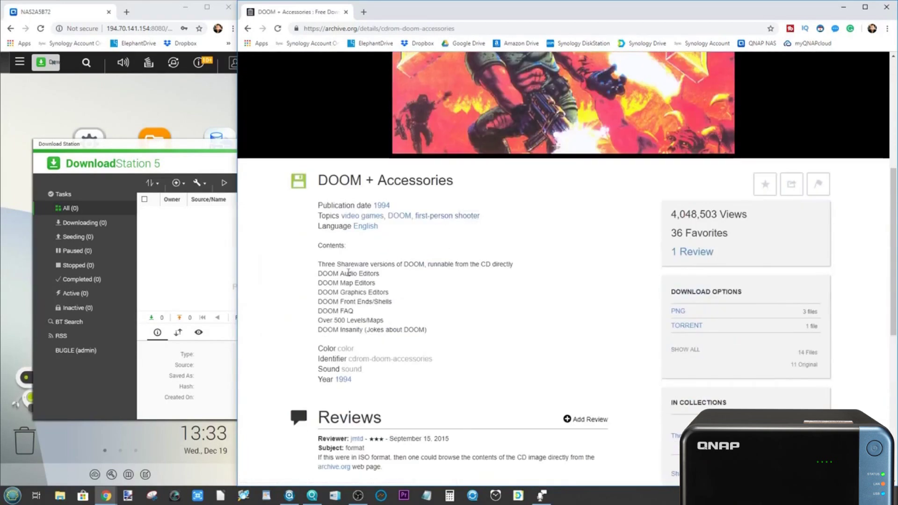
pyautogui.moveTo(338, 264); pyautogui.dragTo(394, 264)
pyautogui.click(423, 259)
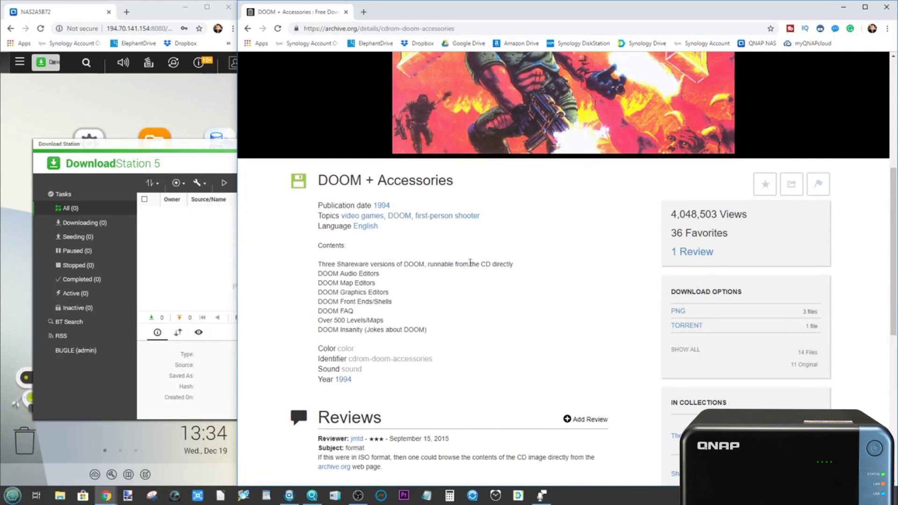
pyautogui.scroll(5, 418, 205)
pyautogui.scroll(-5, 727, 189)
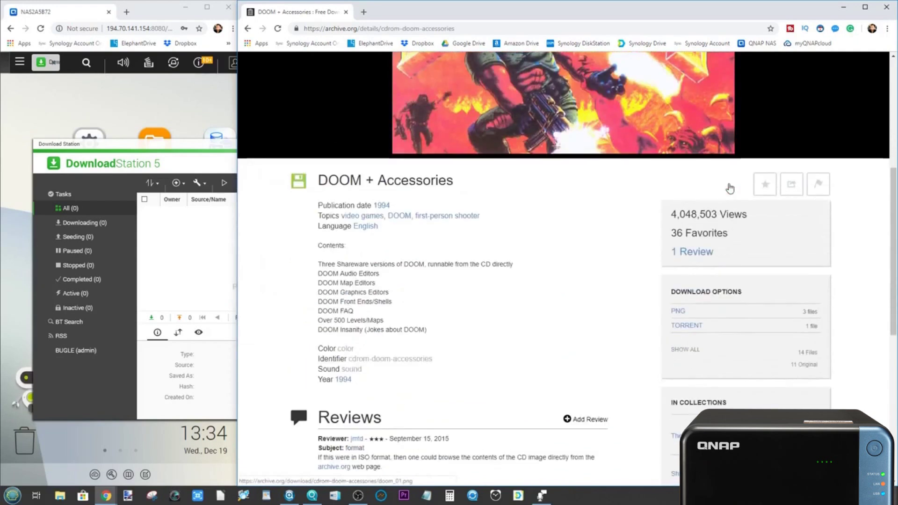
# Step: Copy the TORRENT link address and widen the NAS window beside the archive page
pyautogui.click(685, 328)
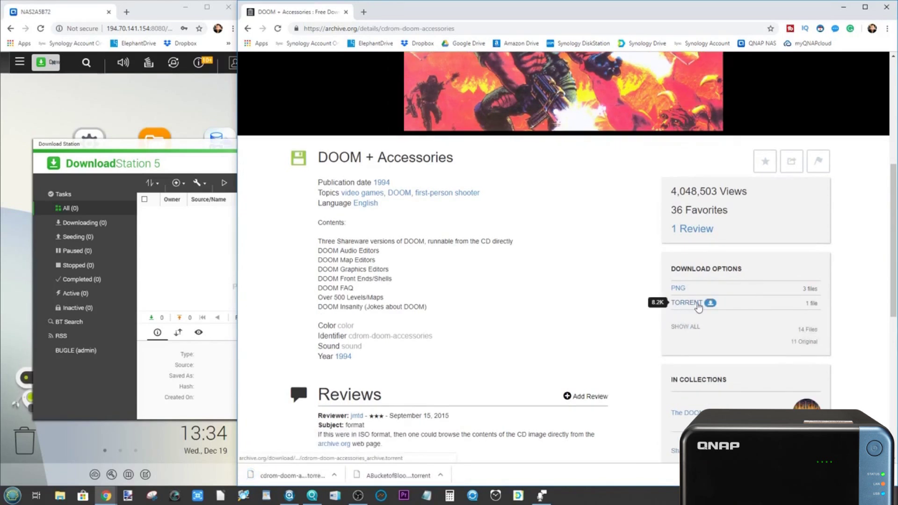
pyautogui.rightClick(699, 306)
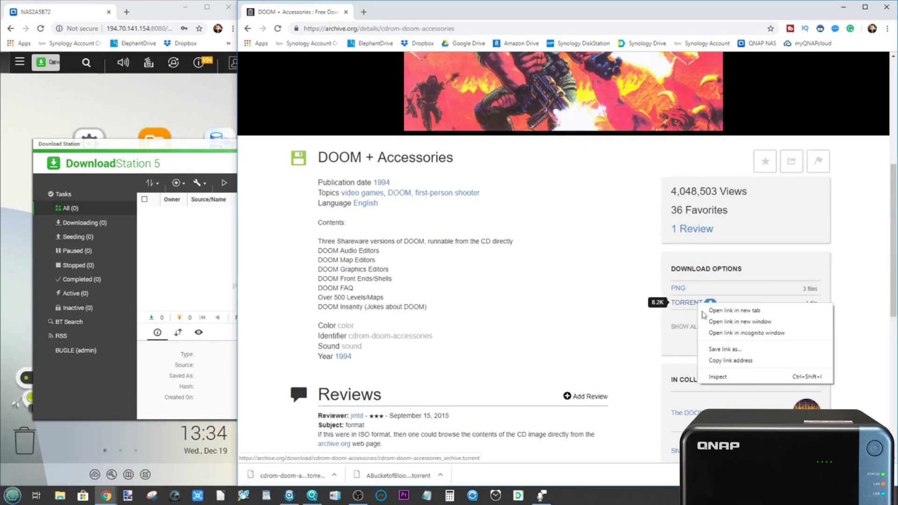
pyautogui.click(724, 361)
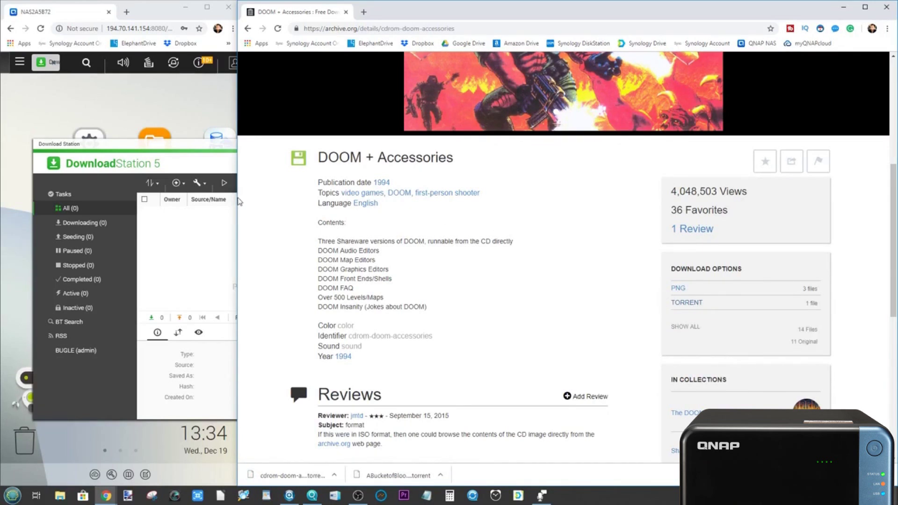
pyautogui.moveTo(238, 197); pyautogui.dragTo(818, 199)
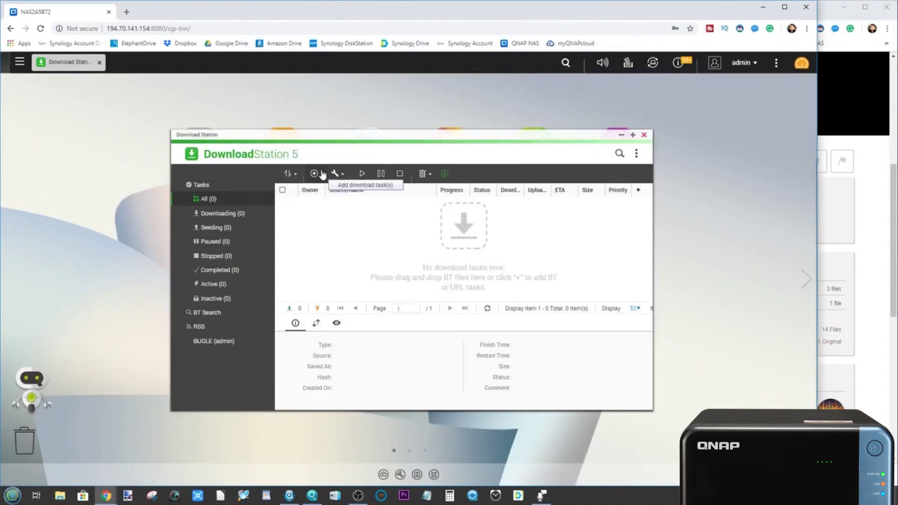
# Step: Start a new URL download task and paste the archive.org DOOM torrent link
pyautogui.click(321, 177)
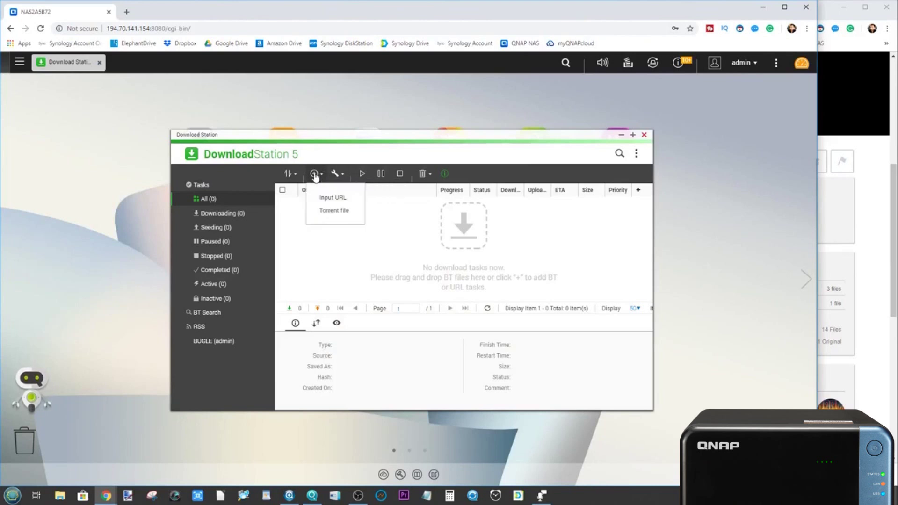
pyautogui.click(333, 202)
pyautogui.hotkey('ctrl', 'v')
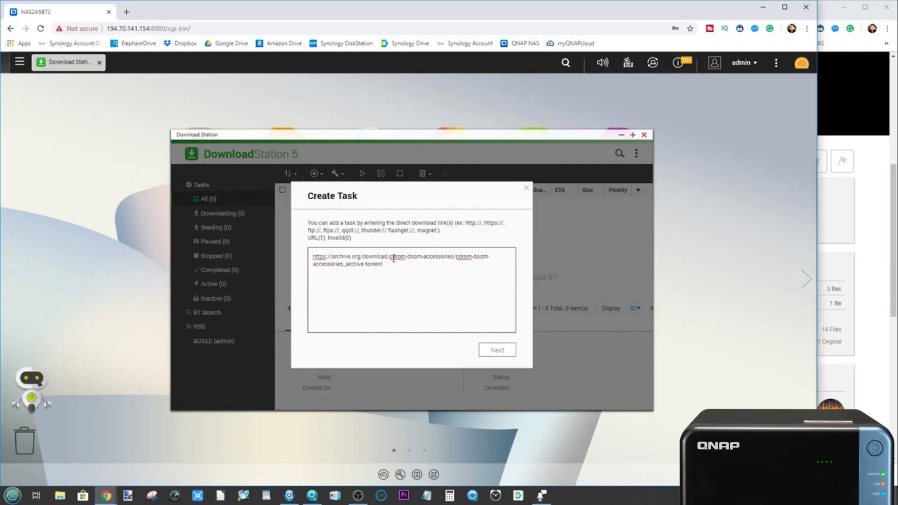
pyautogui.moveTo(368, 264); pyautogui.dragTo(311, 256)
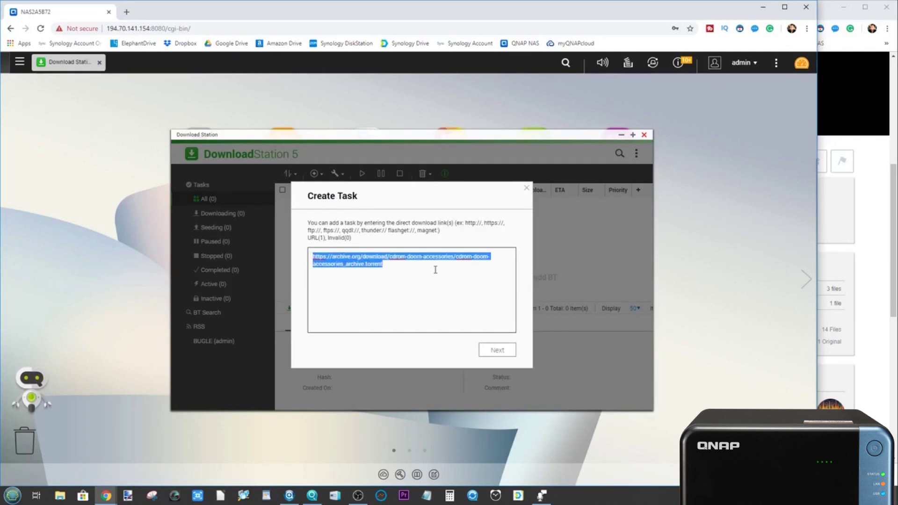
pyautogui.click(420, 264)
pyautogui.moveTo(397, 264); pyautogui.dragTo(366, 264)
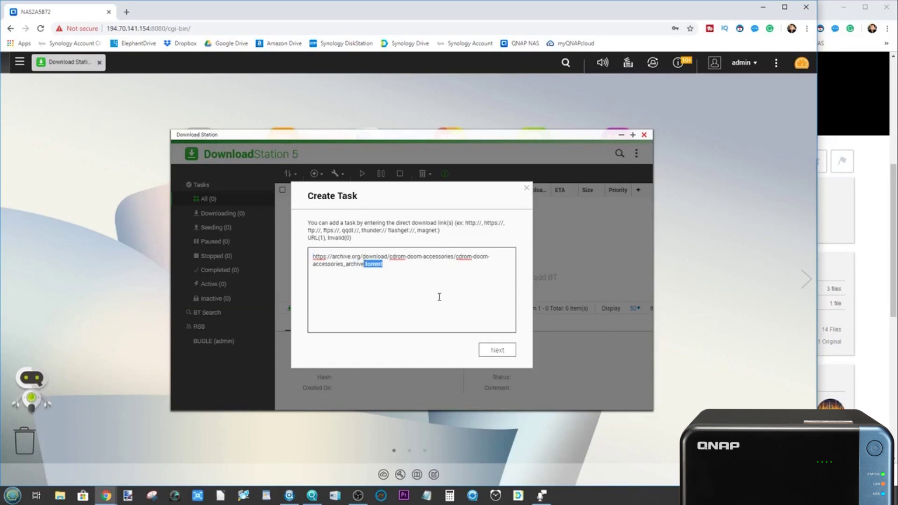
# Step: Keep Download as the save folder and create the task
pyautogui.click(496, 351)
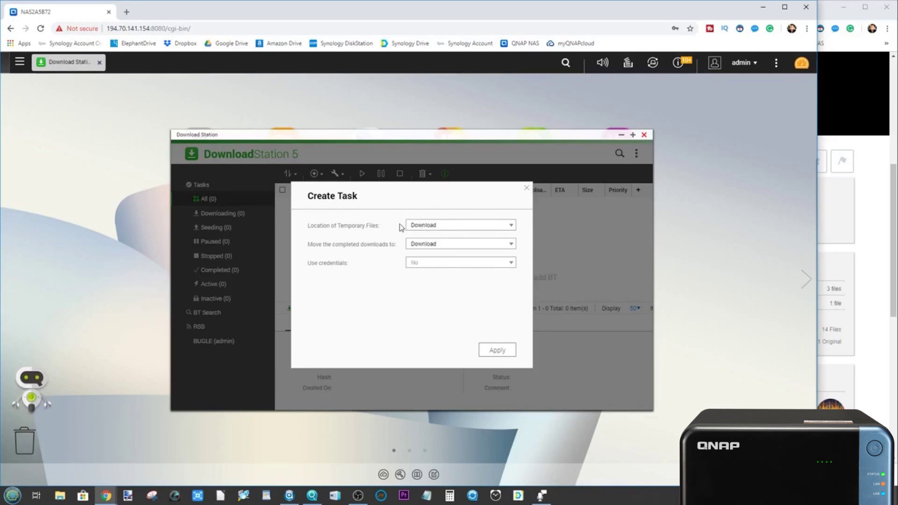
pyautogui.click(432, 226)
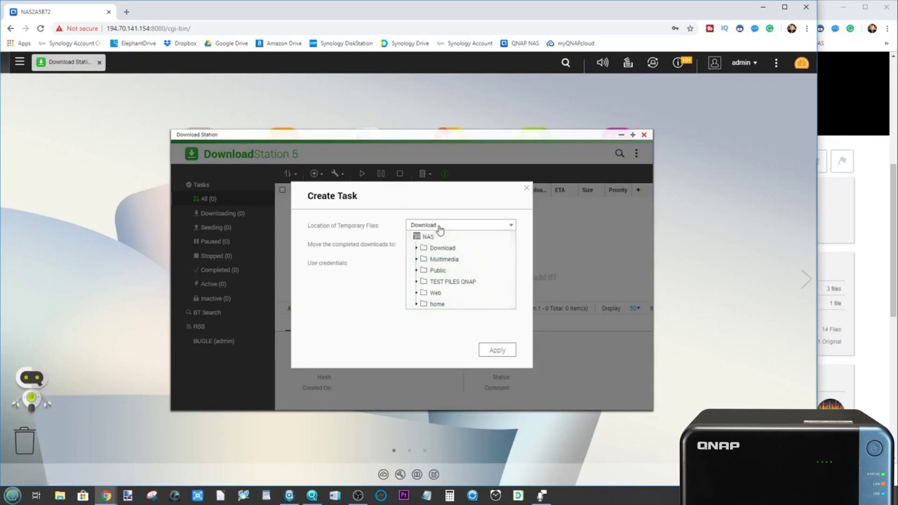
pyautogui.click(433, 229)
pyautogui.click(497, 350)
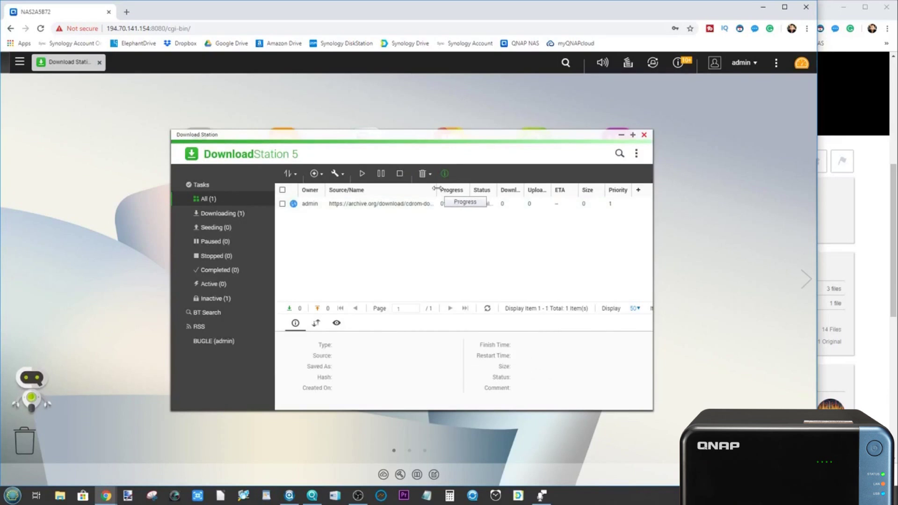
# Step: Widen the Source/Name and Status columns and the window, and open archive.org's full file list
pyautogui.doubleClick(470, 184)
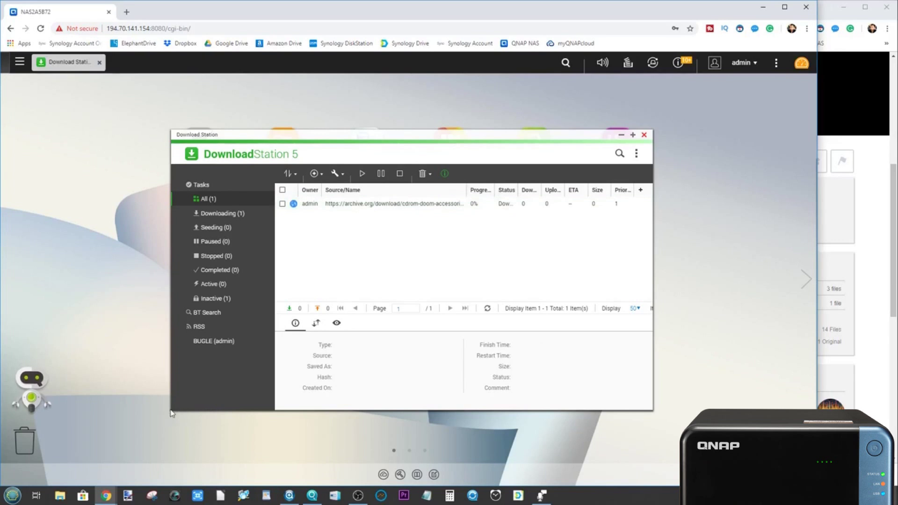
pyautogui.moveTo(170, 410); pyautogui.dragTo(66, 413)
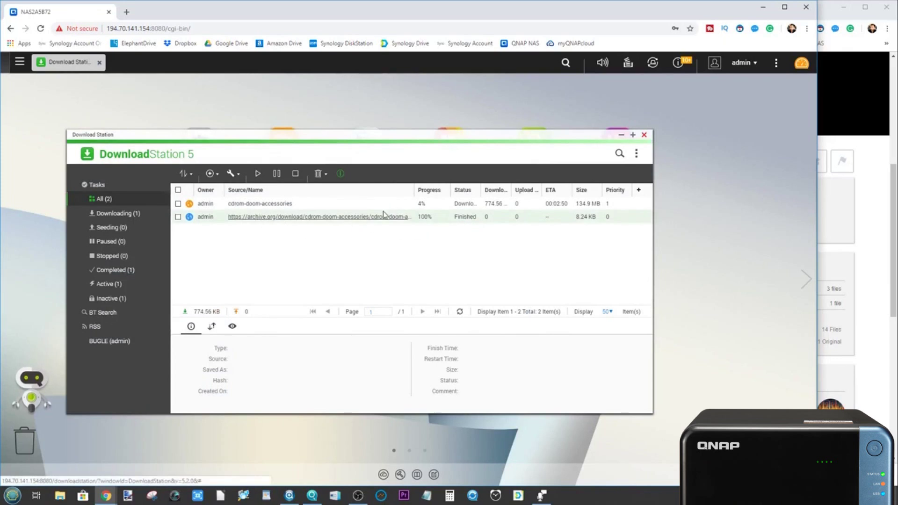
pyautogui.click(849, 304)
pyautogui.scroll(-3, 429, 304)
pyautogui.scroll(5, 592, 297)
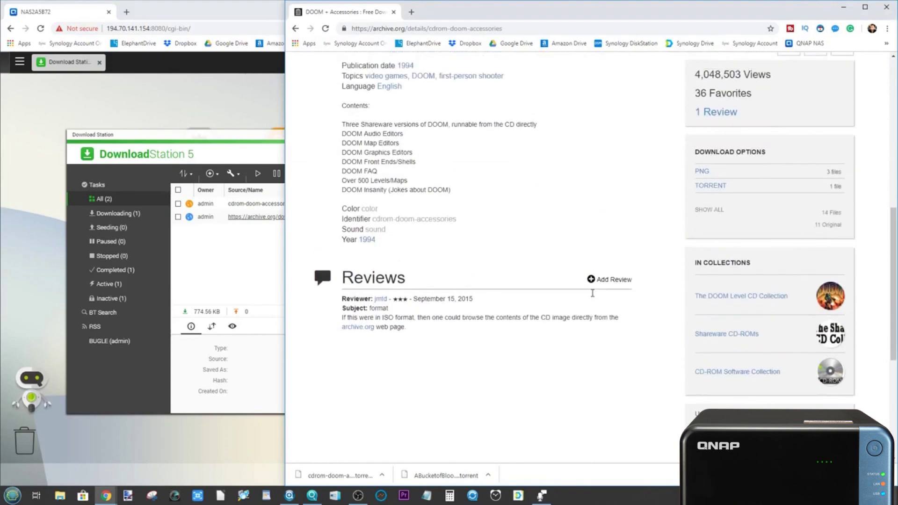
pyautogui.scroll(-2, 593, 297)
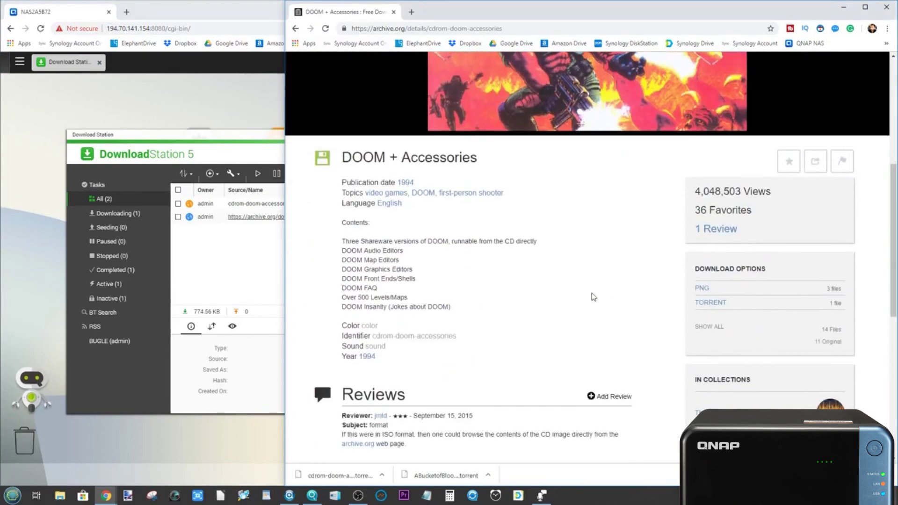
pyautogui.click(708, 327)
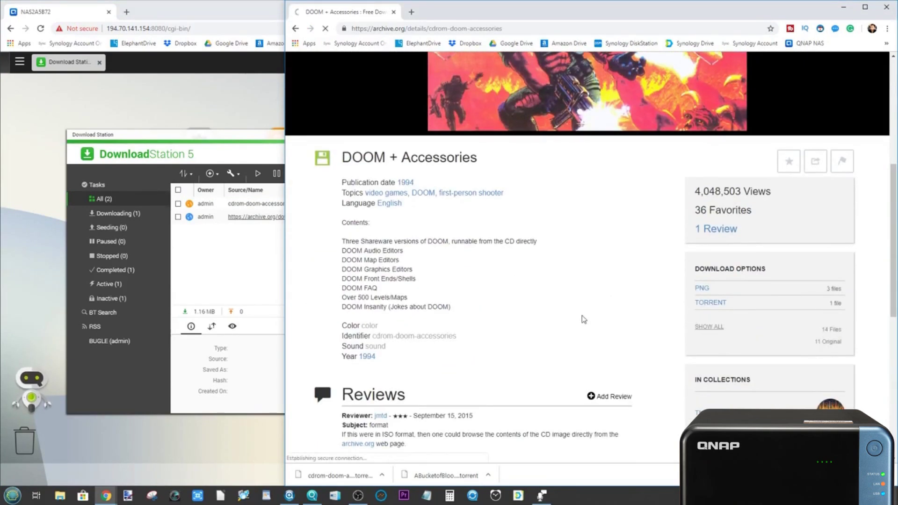
pyautogui.click(245, 248)
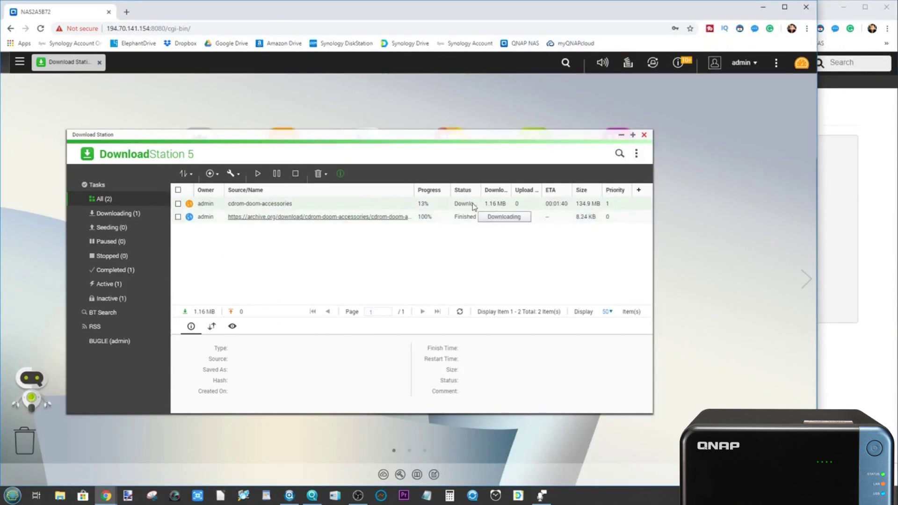
pyautogui.moveTo(481, 190); pyautogui.dragTo(517, 190)
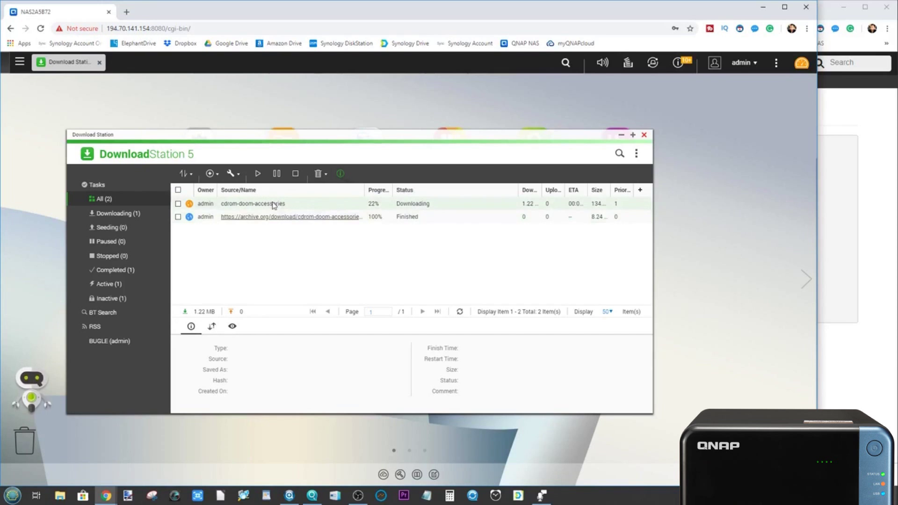
# Step: Under Completed, remove the finished torrent-file task and delete its data
pyautogui.click(126, 275)
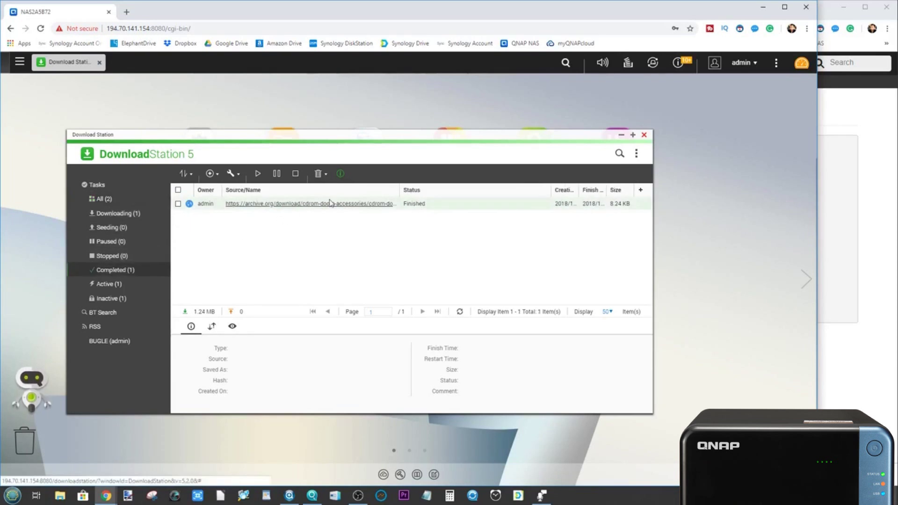
pyautogui.rightClick(334, 204)
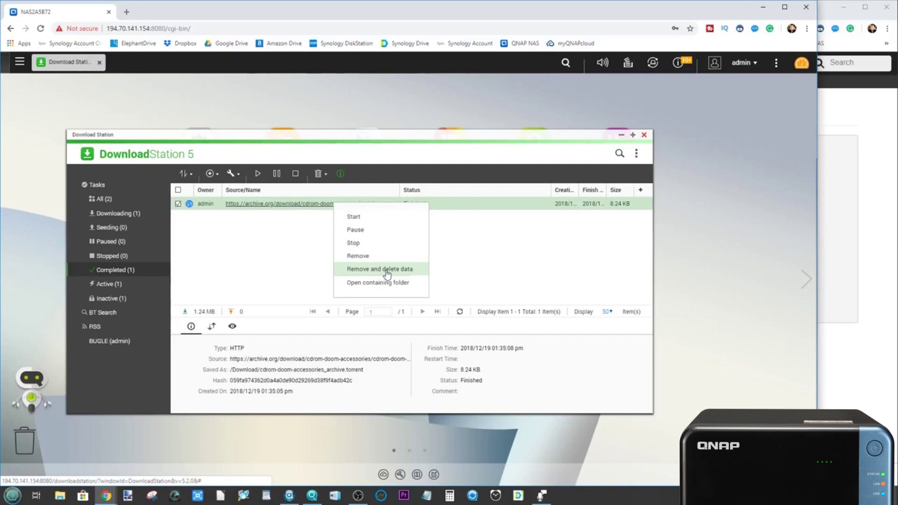
pyautogui.click(277, 240)
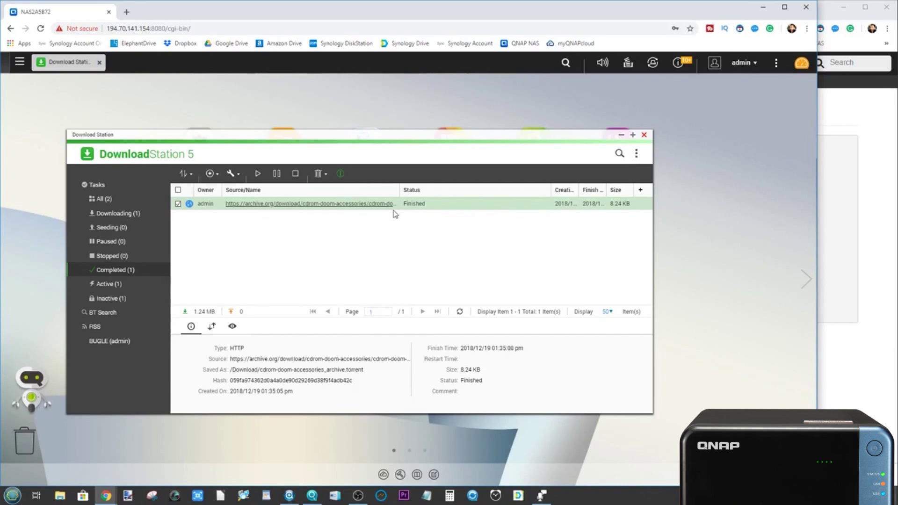
pyautogui.rightClick(264, 208)
pyautogui.click(291, 268)
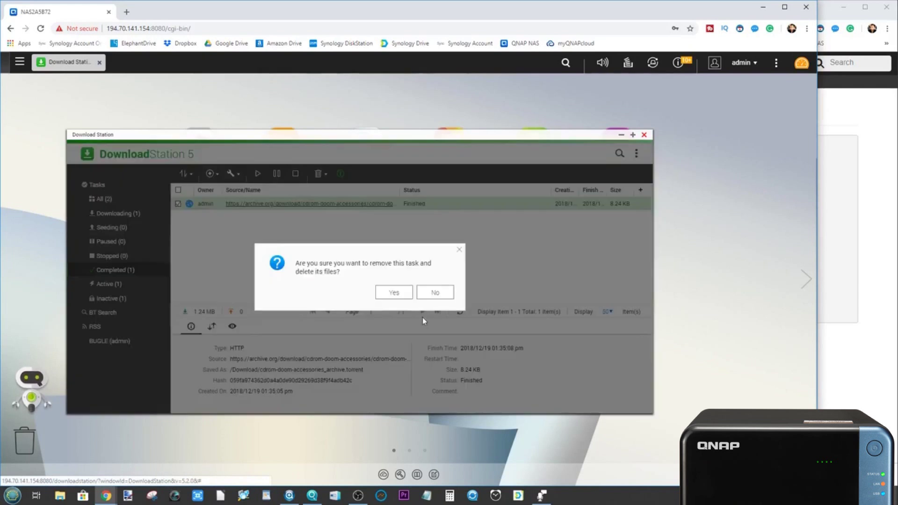
pyautogui.click(392, 294)
# Step: Remove the downloading cdrom-doom-accessories task with its data, then close Download Station
pyautogui.click(118, 213)
pyautogui.rightClick(287, 206)
pyautogui.rightClick(264, 210)
pyautogui.click(297, 284)
pyautogui.click(415, 294)
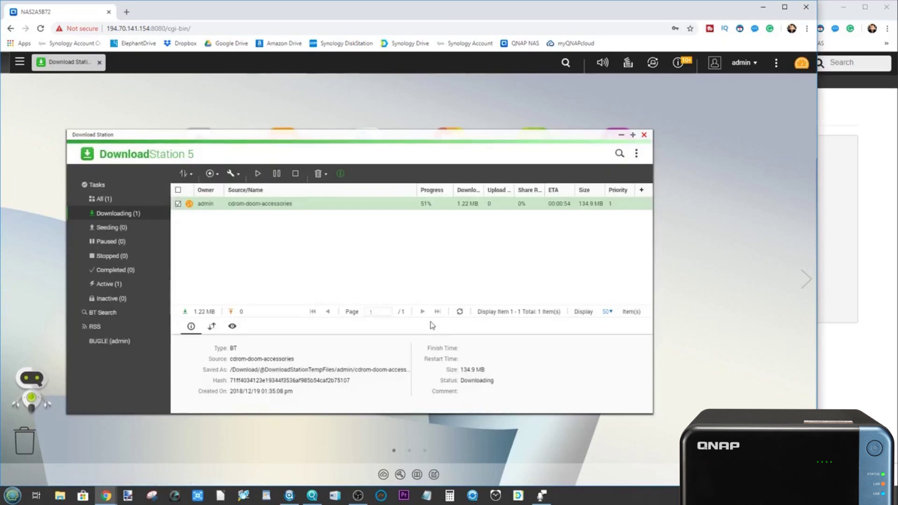
pyautogui.click(644, 135)
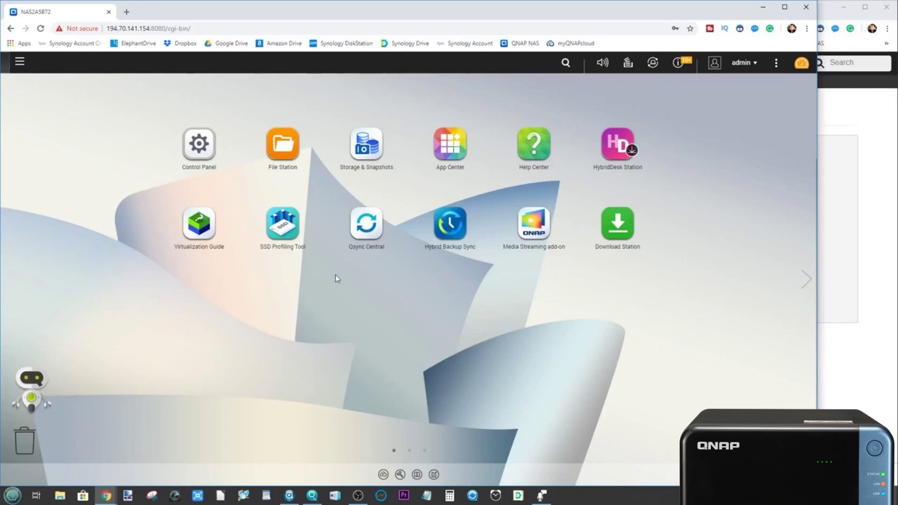
# Step: Bring the archive.org cdrom-doom-accessories file list forward and narrow its window to the right
pyautogui.click(835, 124)
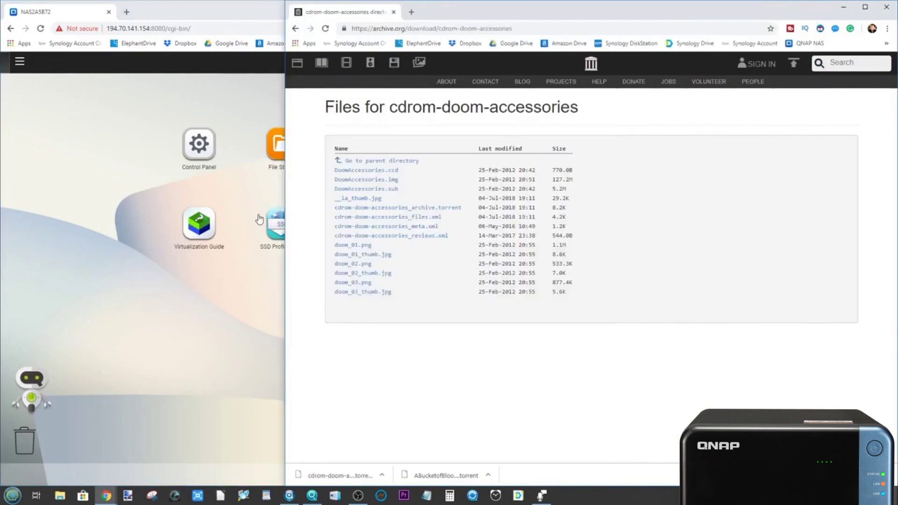
pyautogui.moveTo(285, 229); pyautogui.dragTo(719, 233)
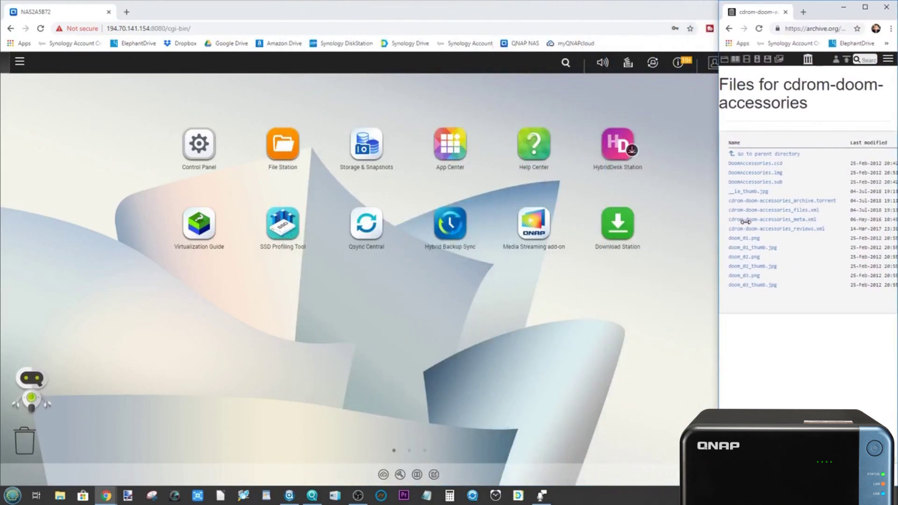